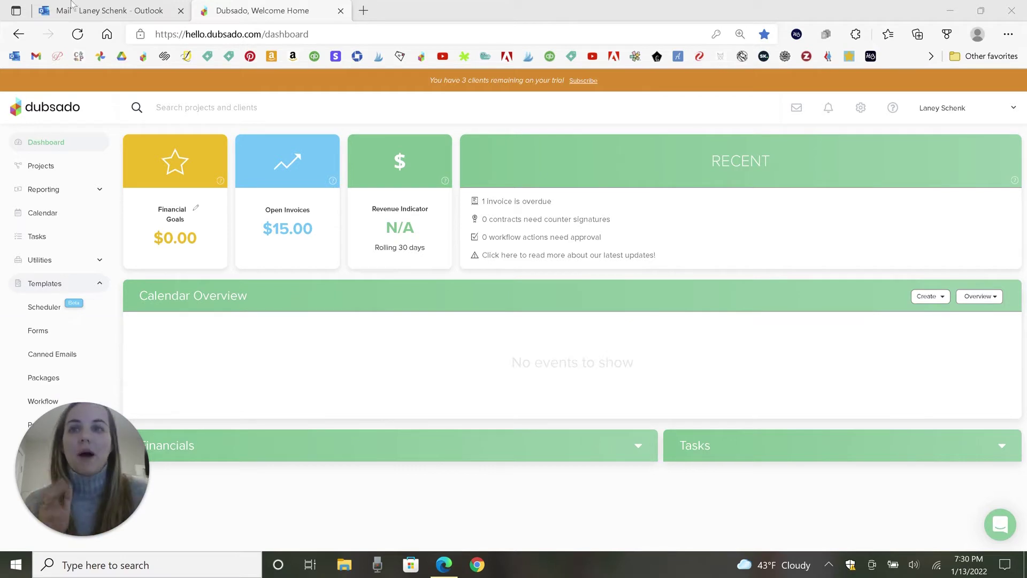
Go to the Workflow templates page
{"action": "mouse_move", "coordinate": [92, 452]}
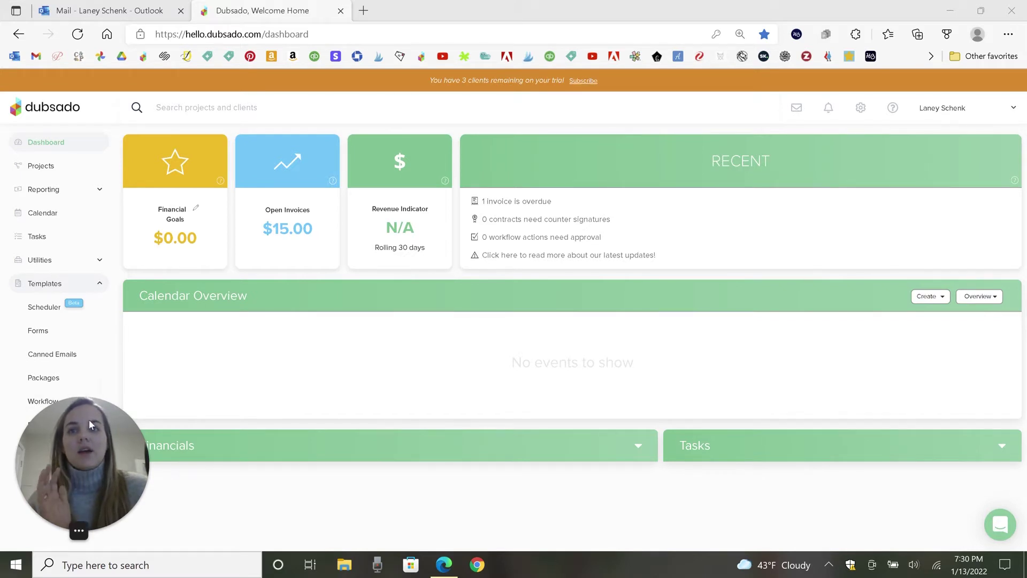
{"action": "left_click_drag", "start_coordinate": [47, 425], "coordinate": [128, 426]}
{"action": "left_click", "coordinate": [24, 404]}
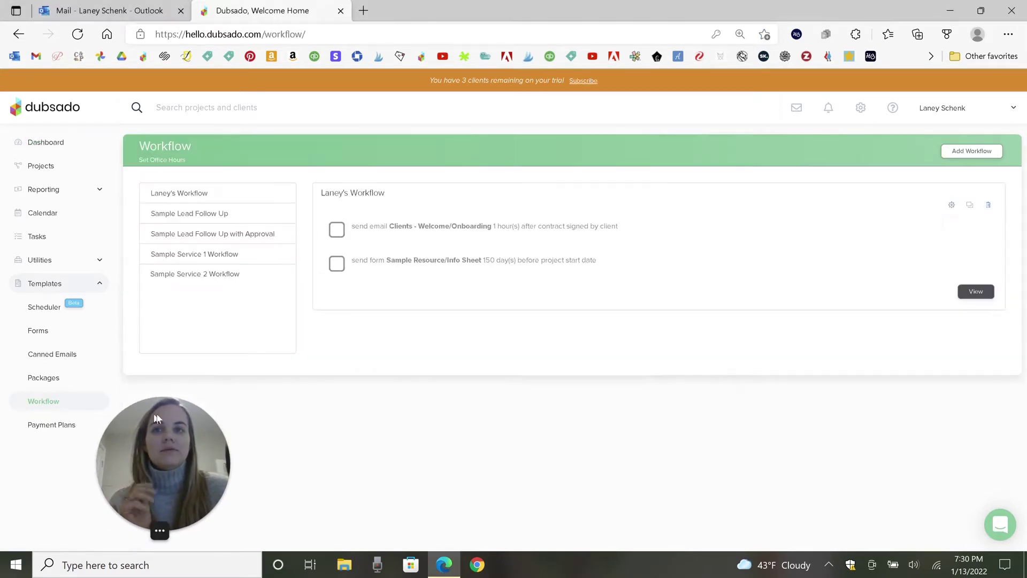
{"action": "left_click_drag", "start_coordinate": [159, 419], "coordinate": [116, 436]}
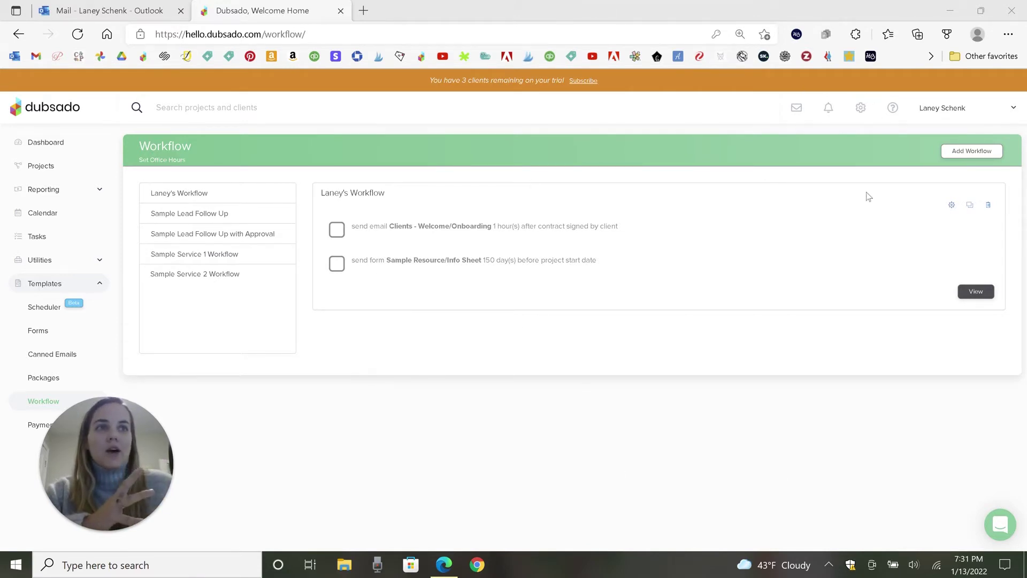
Create a workflow named 'Test Workflow' and begin adding its first action
{"action": "left_click", "coordinate": [971, 151]}
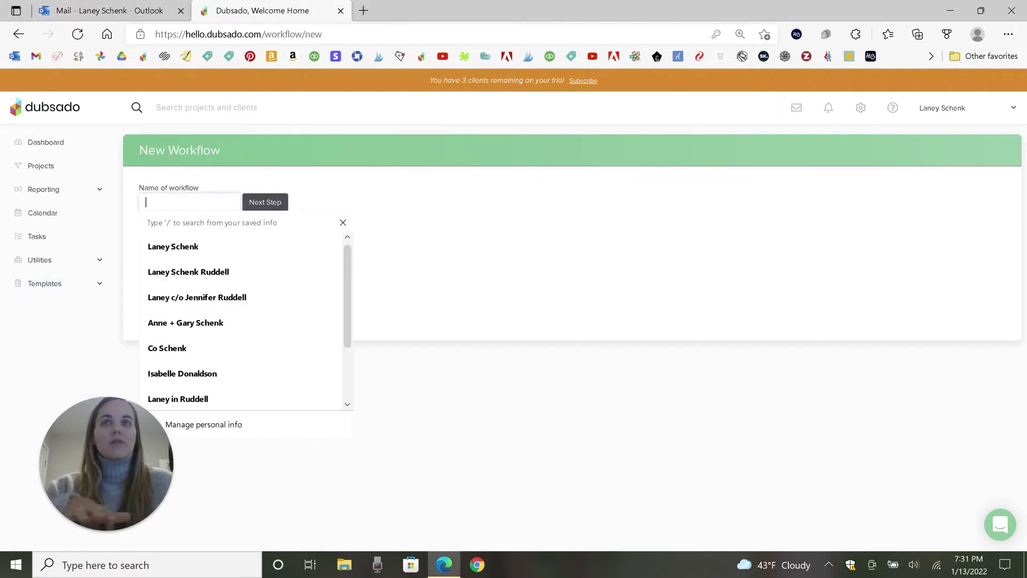
{"action": "type", "text": "Test Workflo"}
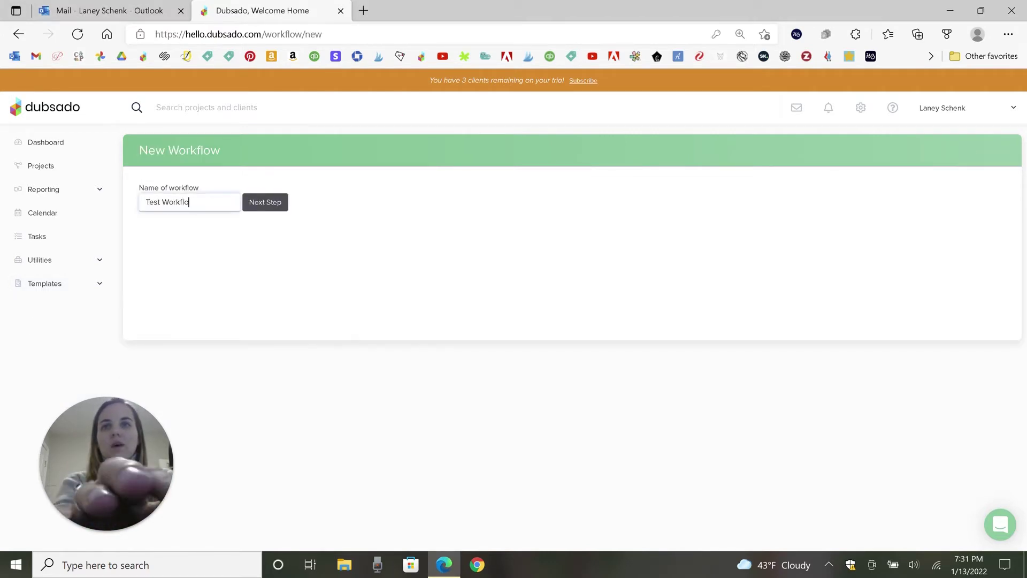
{"action": "type", "text": "w"}
{"action": "key", "text": "Return"}
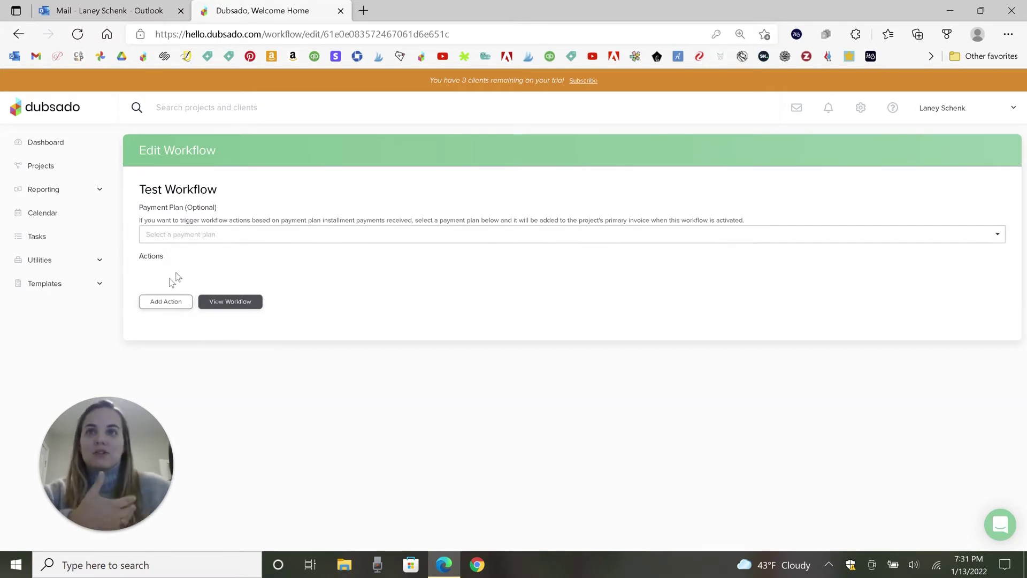
{"action": "left_click", "coordinate": [158, 302]}
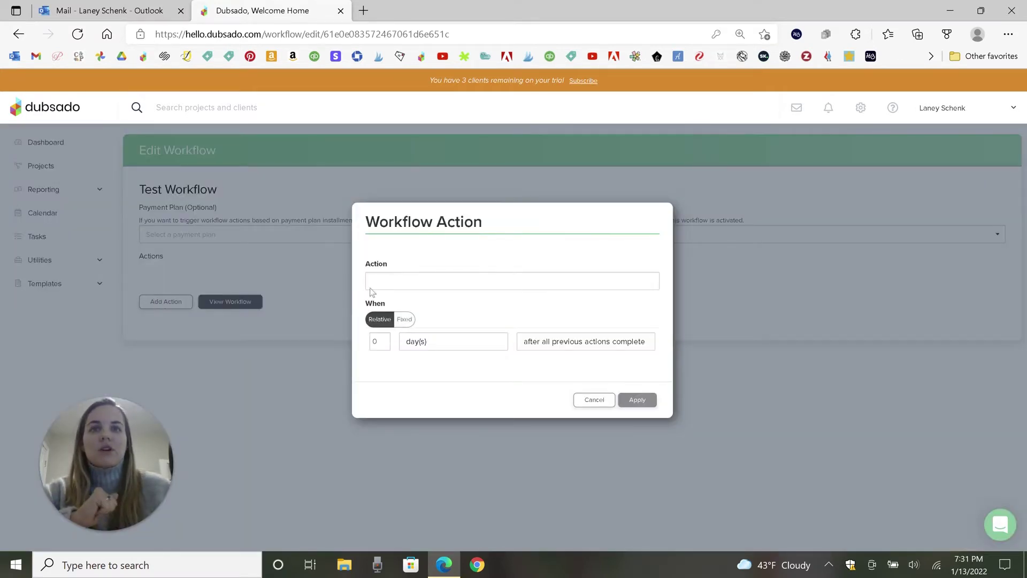
Show the Action type options in the Workflow Action dialog
{"action": "left_click", "coordinate": [448, 282]}
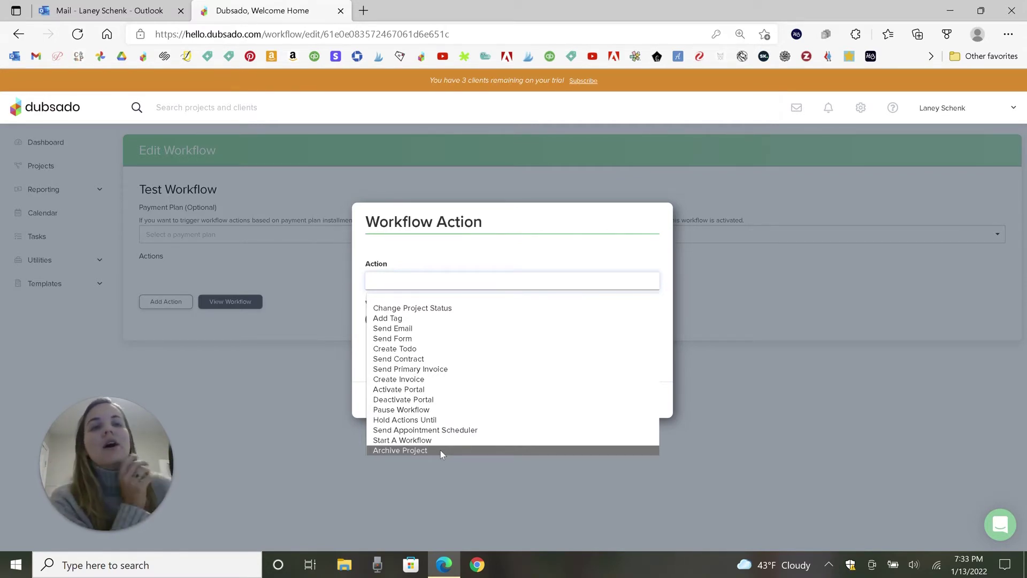
Make the action Send Form, timed 1 day after the contract is signed by the client
{"action": "left_click", "coordinate": [428, 338]}
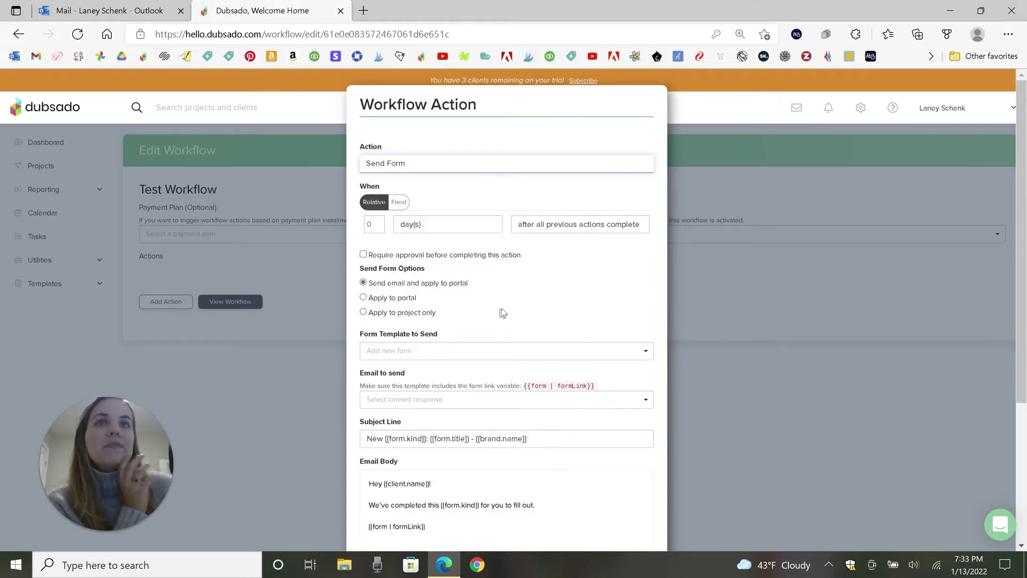
{"action": "scroll", "coordinate": [530, 275], "scroll_direction": "down", "scroll_amount": 1}
{"action": "scroll", "coordinate": [530, 275], "scroll_direction": "up", "scroll_amount": 1}
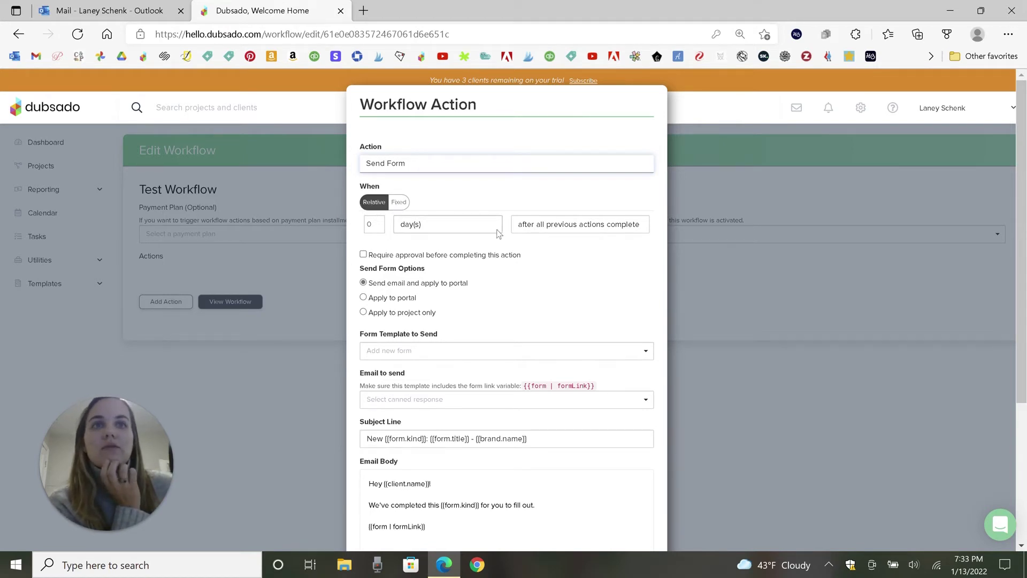
{"action": "left_click", "coordinate": [551, 225]}
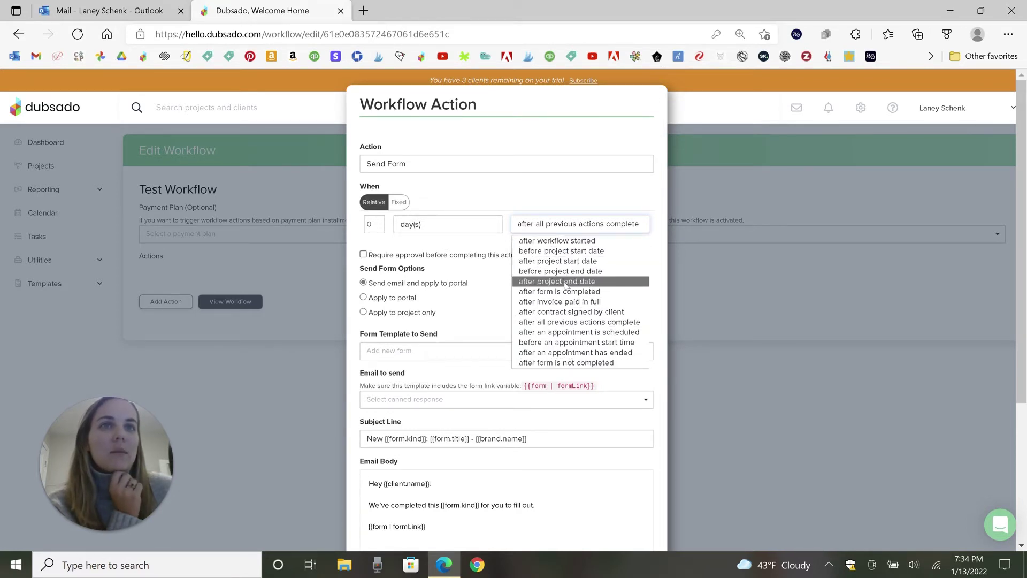
{"action": "left_click", "coordinate": [573, 313]}
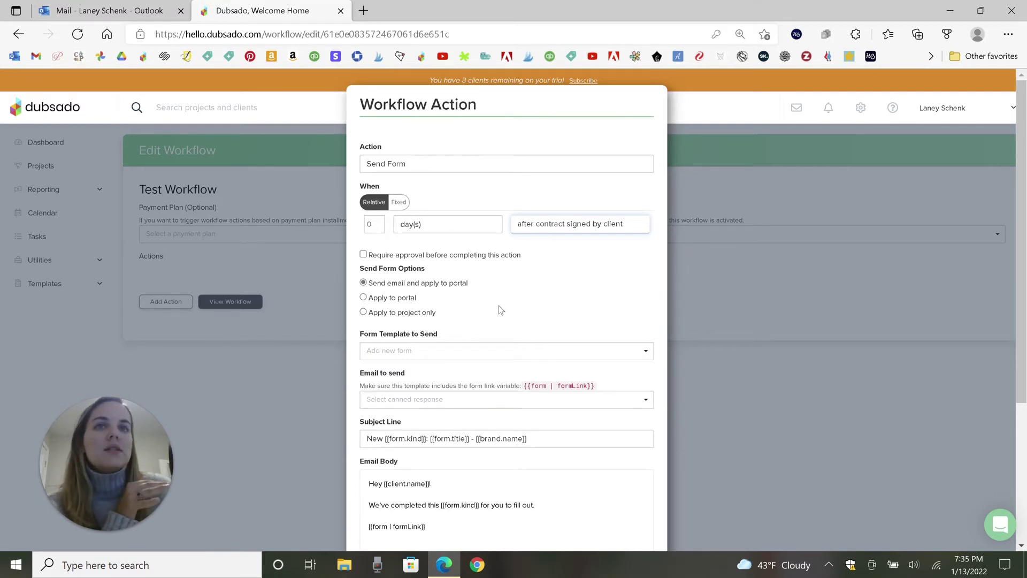
{"action": "left_click", "coordinate": [378, 222]}
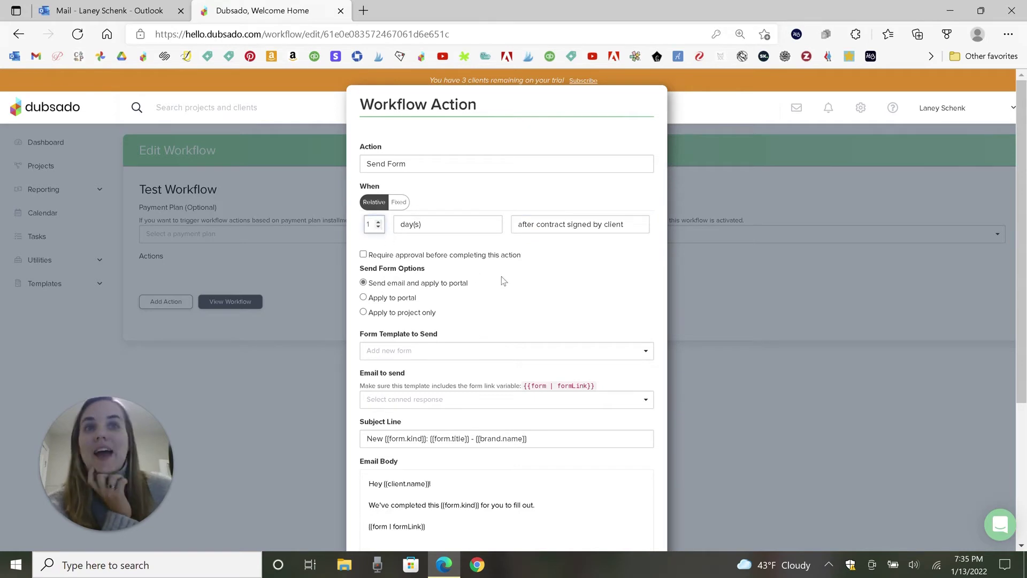
{"action": "scroll", "coordinate": [509, 291], "scroll_direction": "down", "scroll_amount": 1}
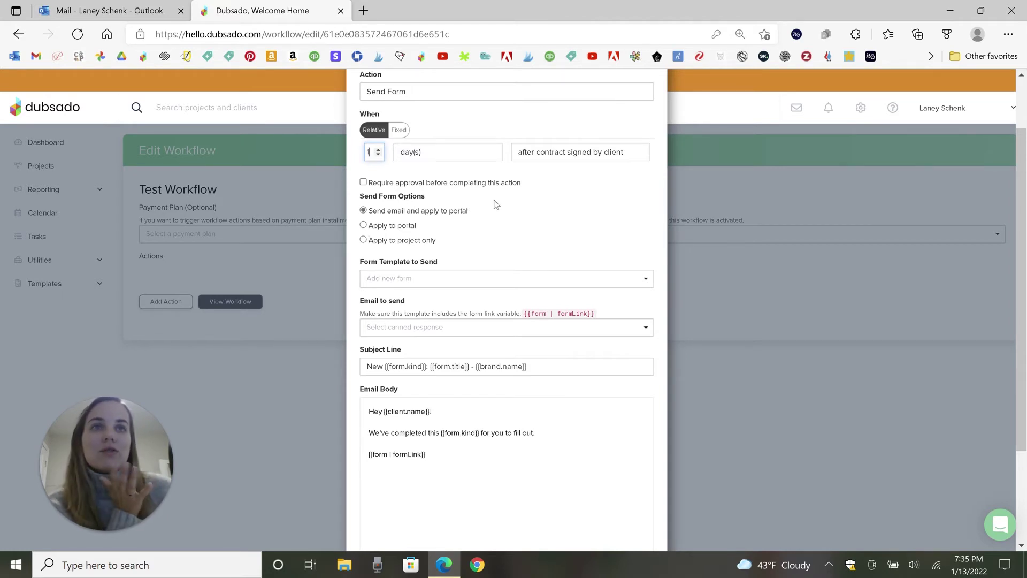
Choose Sample Intake Questionnaire as the form template to send
{"action": "scroll", "coordinate": [497, 202], "scroll_direction": "down", "scroll_amount": 1}
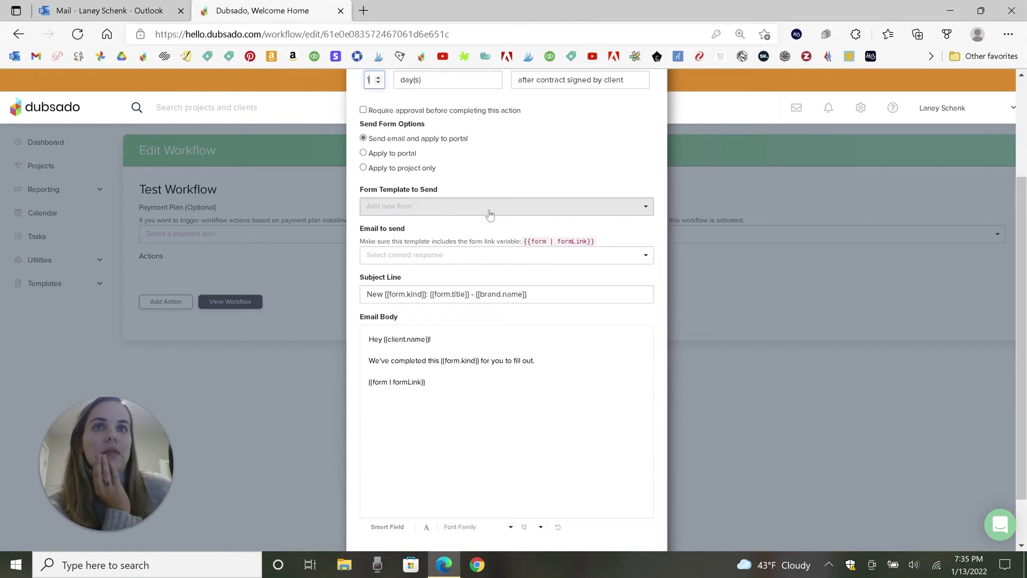
{"action": "left_click", "coordinate": [490, 209]}
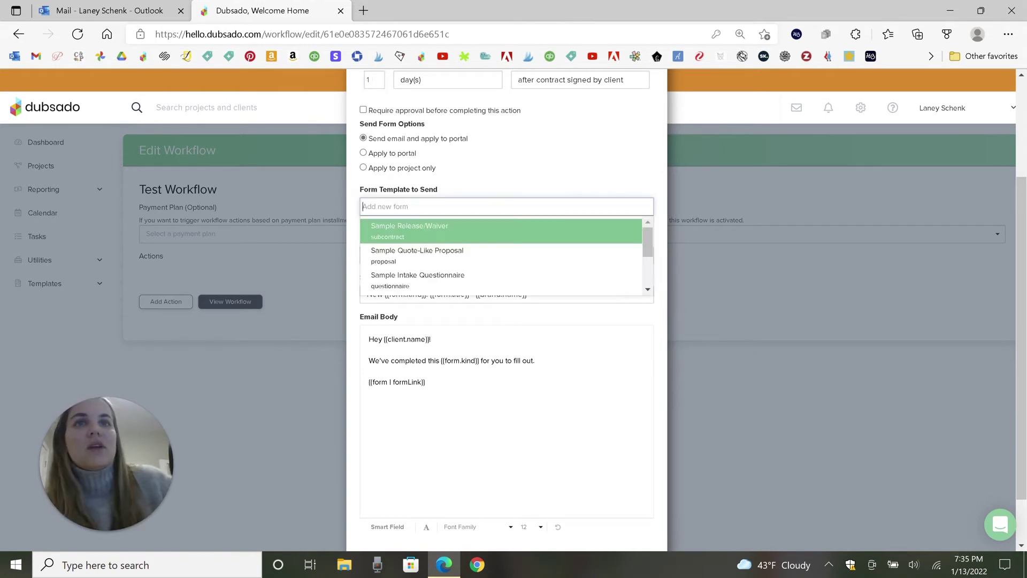
{"action": "left_click", "coordinate": [481, 278]}
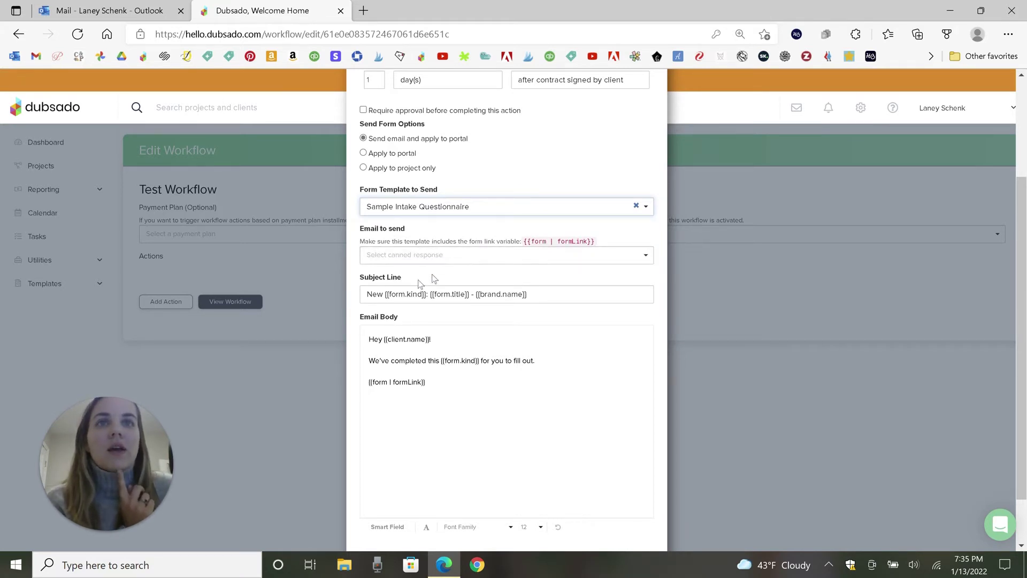
{"action": "scroll", "coordinate": [422, 279], "scroll_direction": "down", "scroll_amount": 2}
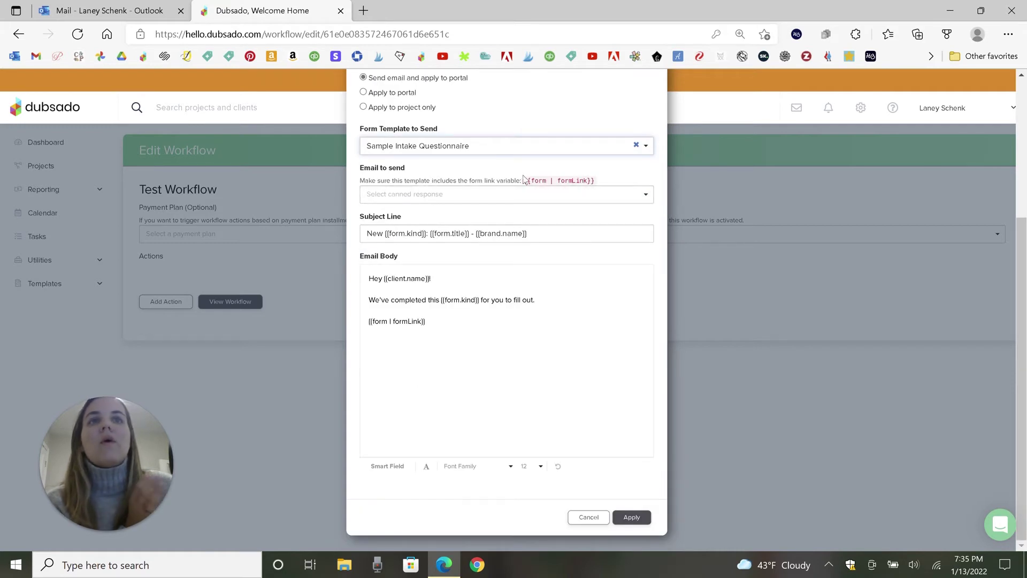
{"action": "left_click_drag", "start_coordinate": [376, 180], "coordinate": [607, 185]}
{"action": "left_click", "coordinate": [594, 184]}
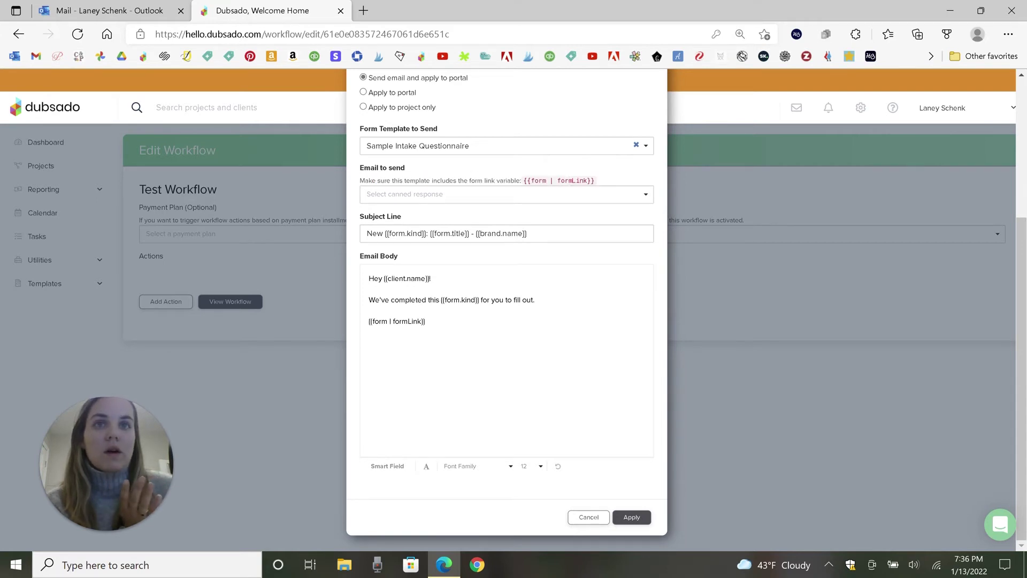
Pick an email template and paste the {{form | formLink}} variable into its hyperlink line
{"action": "left_click", "coordinate": [471, 194]}
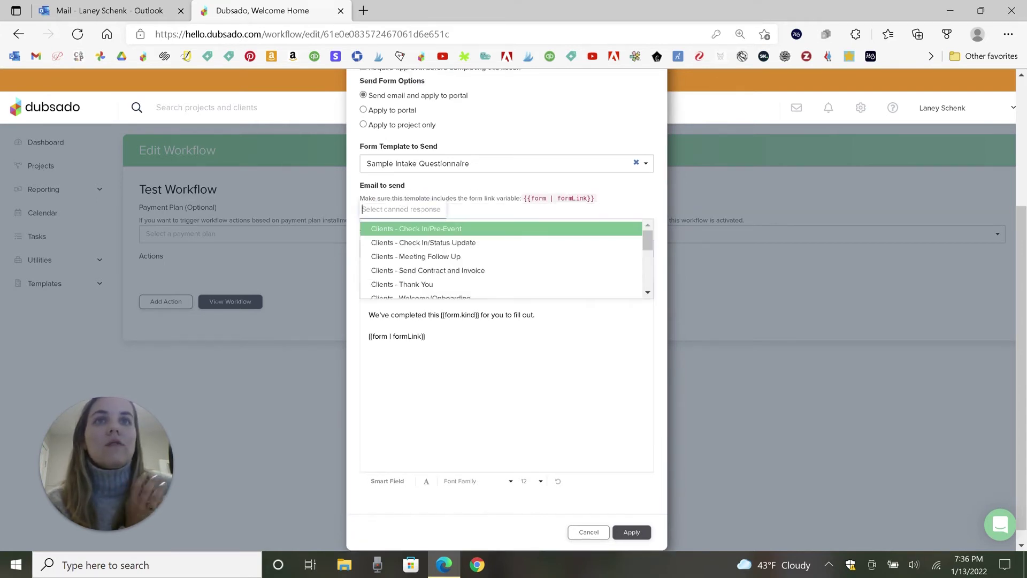
{"action": "scroll", "coordinate": [471, 253], "scroll_direction": "down", "scroll_amount": 2}
{"action": "scroll", "coordinate": [470, 253], "scroll_direction": "up", "scroll_amount": 1}
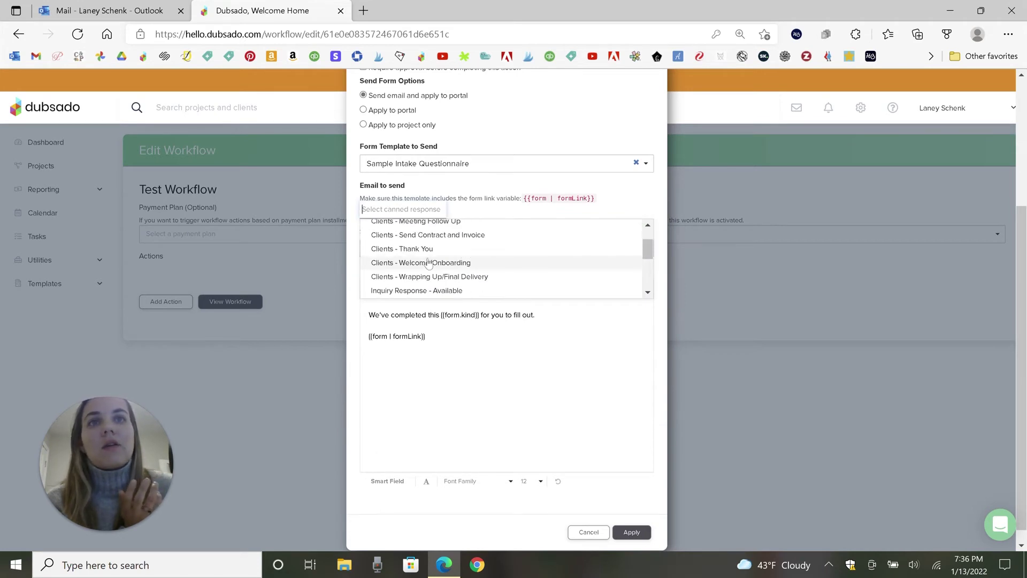
{"action": "left_click", "coordinate": [425, 251]}
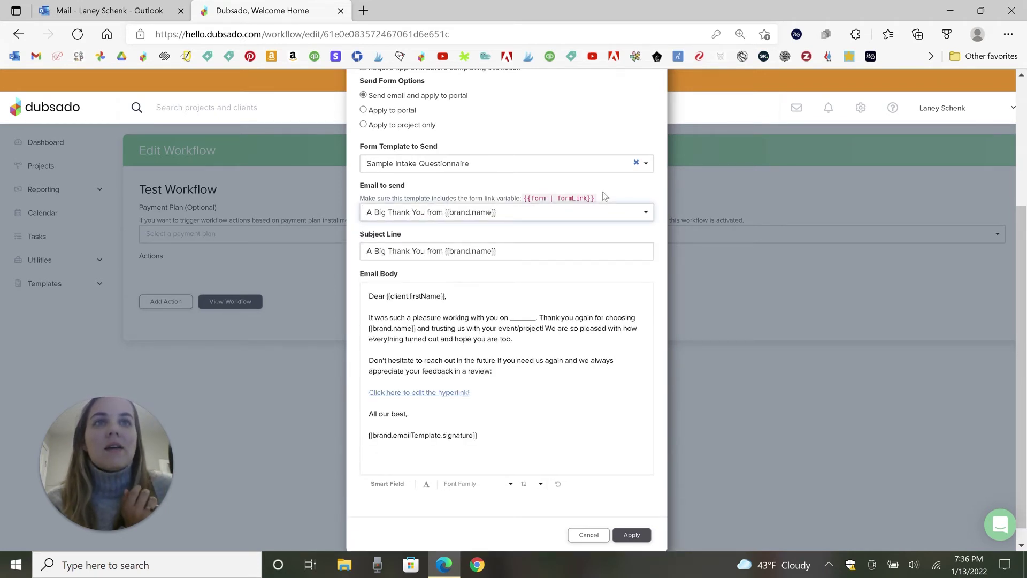
{"action": "left_click", "coordinate": [535, 199]}
{"action": "key", "text": "ctrl+c"}
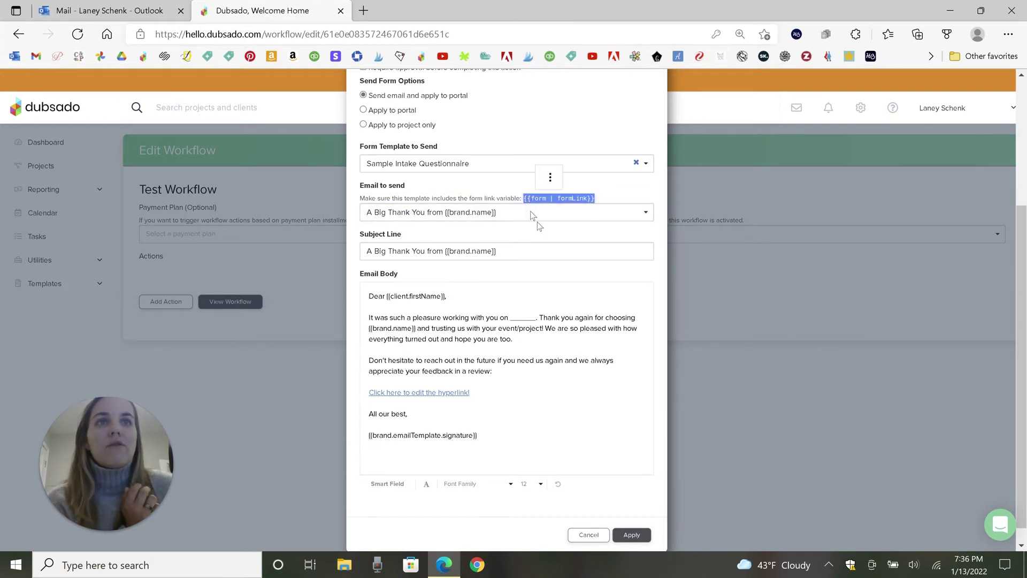
{"action": "scroll", "coordinate": [559, 266], "scroll_direction": "down", "scroll_amount": 1}
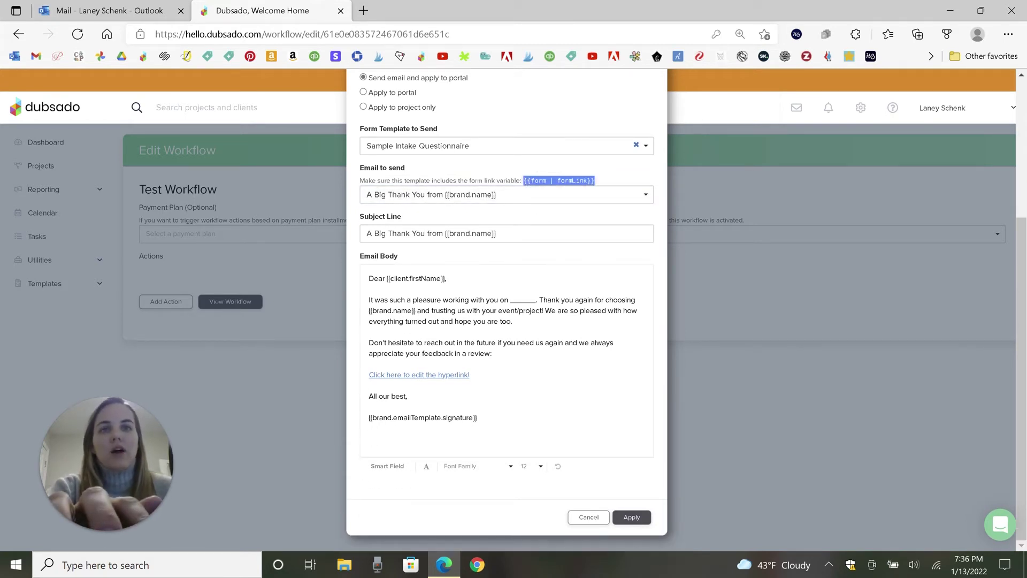
{"action": "left_click", "coordinate": [369, 364]}
{"action": "left_click_drag", "start_coordinate": [470, 375], "coordinate": [369, 374]}
{"action": "type", "text": "C"}
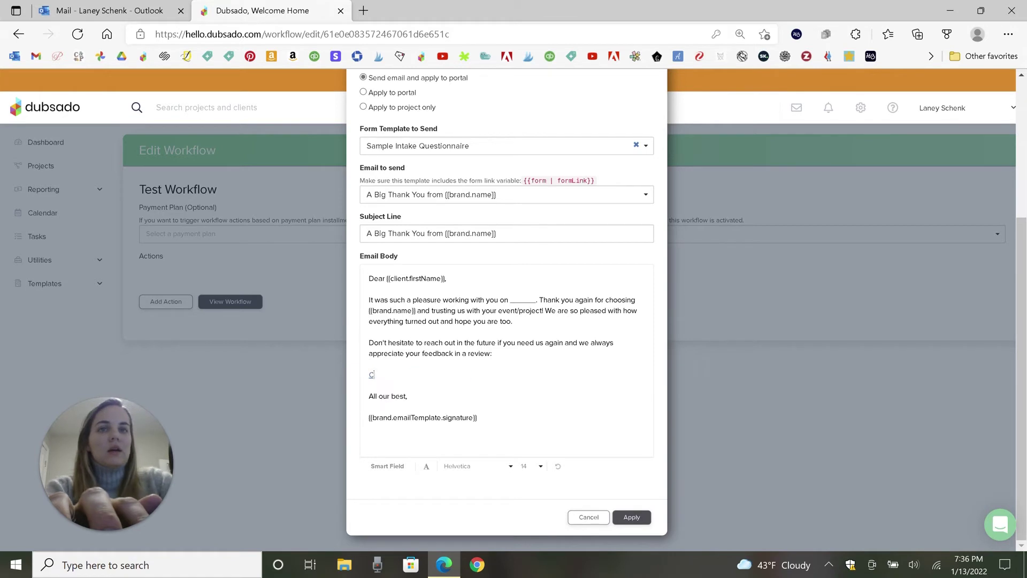
{"action": "key", "text": "BackSpace"}
{"action": "key", "text": "ctrl+v"}
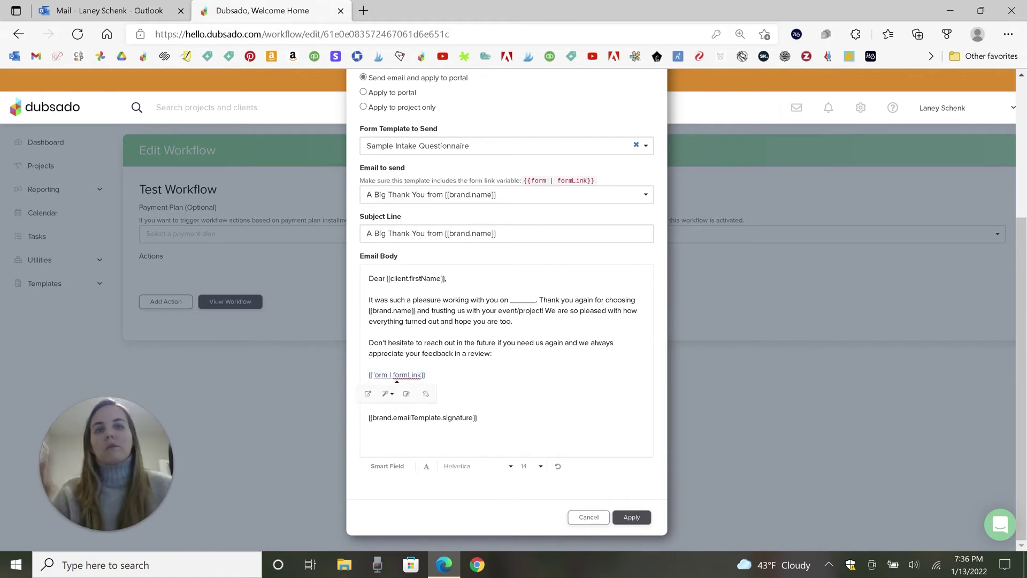
{"action": "left_click", "coordinate": [476, 417]}
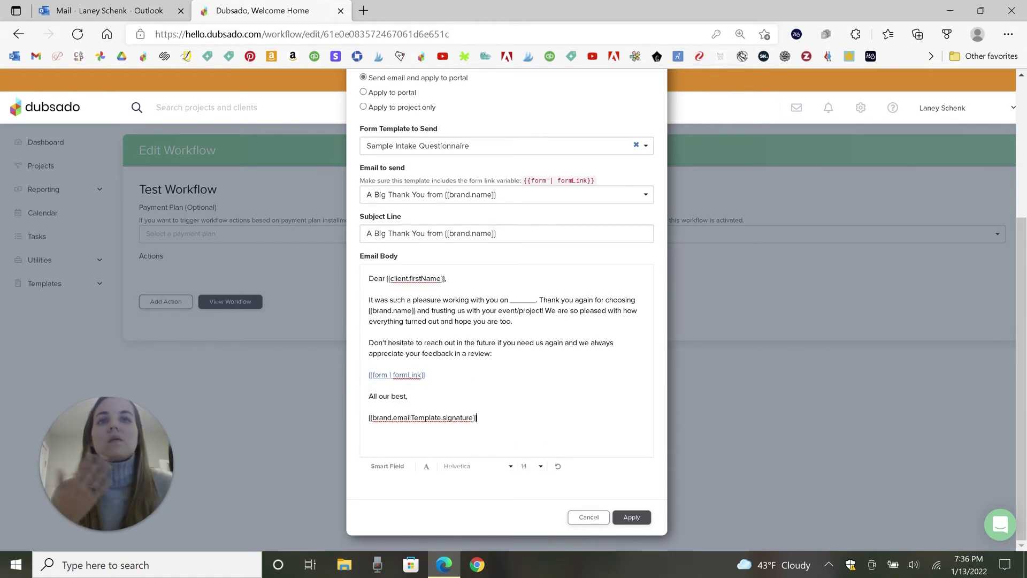
Switch to the We're Two Weeks Out email, subject 'Information Questionnaire', and clear the body text
{"action": "left_click_drag", "start_coordinate": [369, 299], "coordinate": [492, 353]}
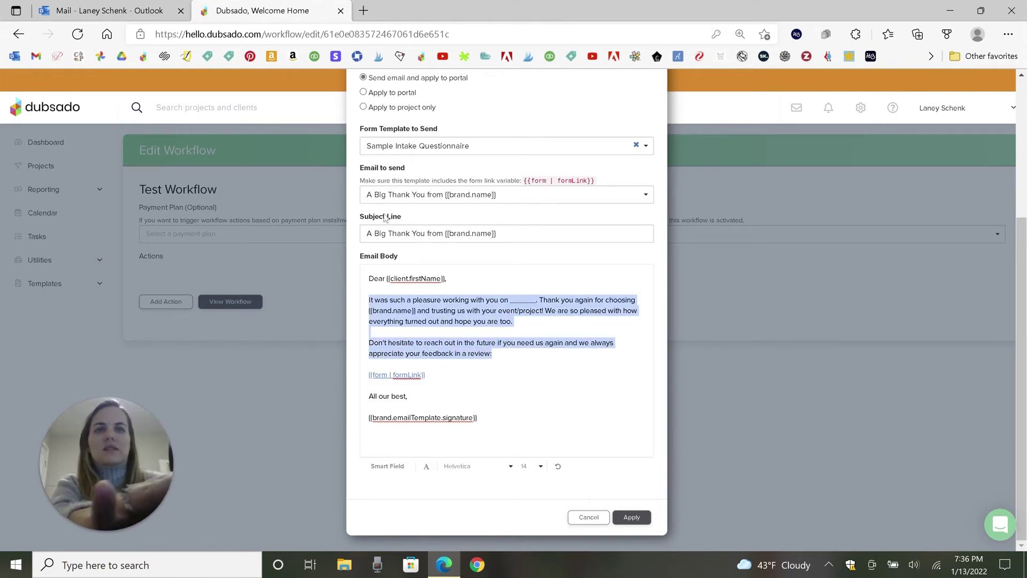
{"action": "left_click", "coordinate": [450, 195]}
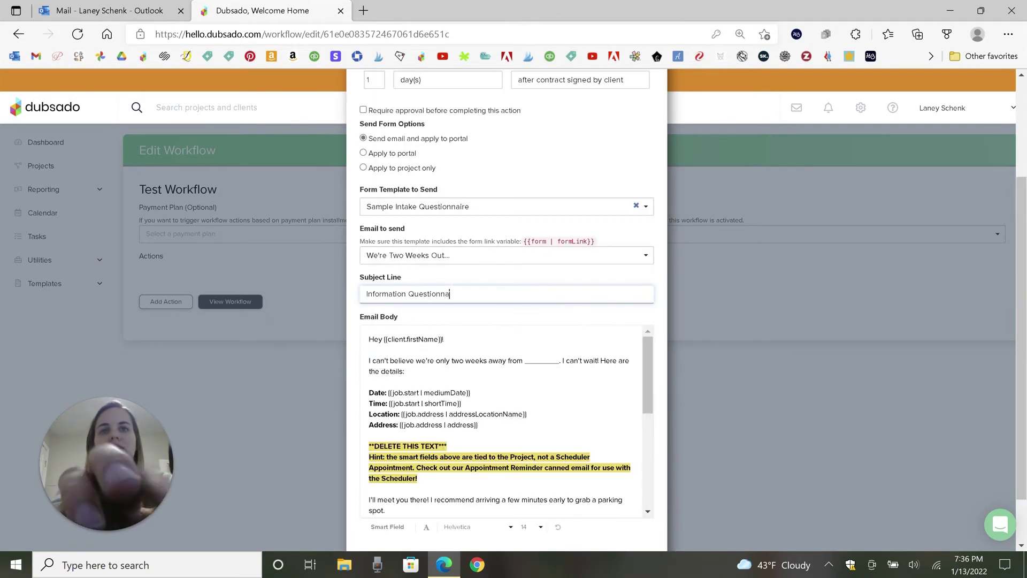
{"action": "type", "text": "aire"}
{"action": "scroll", "coordinate": [452, 259], "scroll_direction": "down", "scroll_amount": 2}
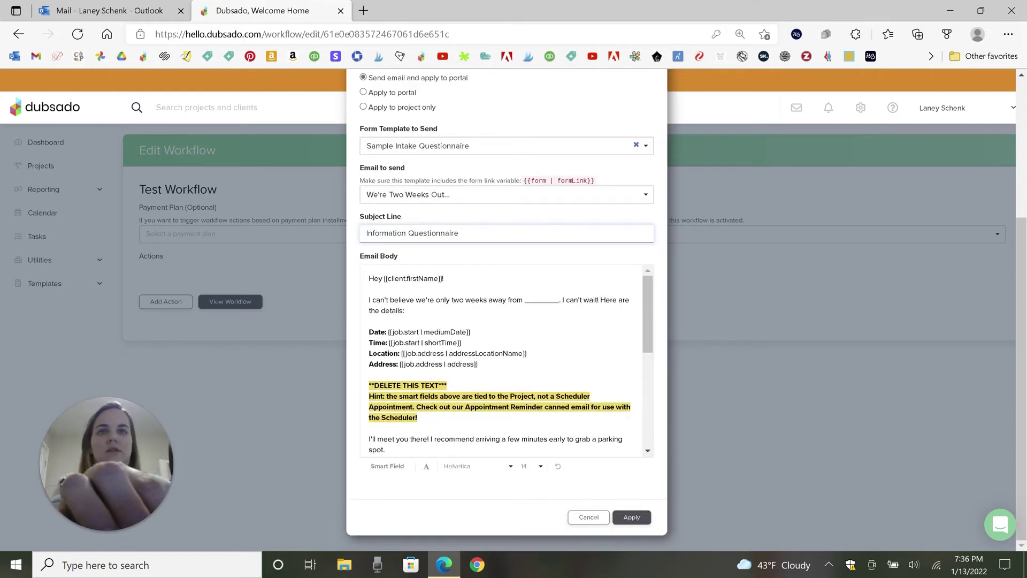
{"action": "left_click_drag", "start_coordinate": [368, 277], "coordinate": [489, 444]}
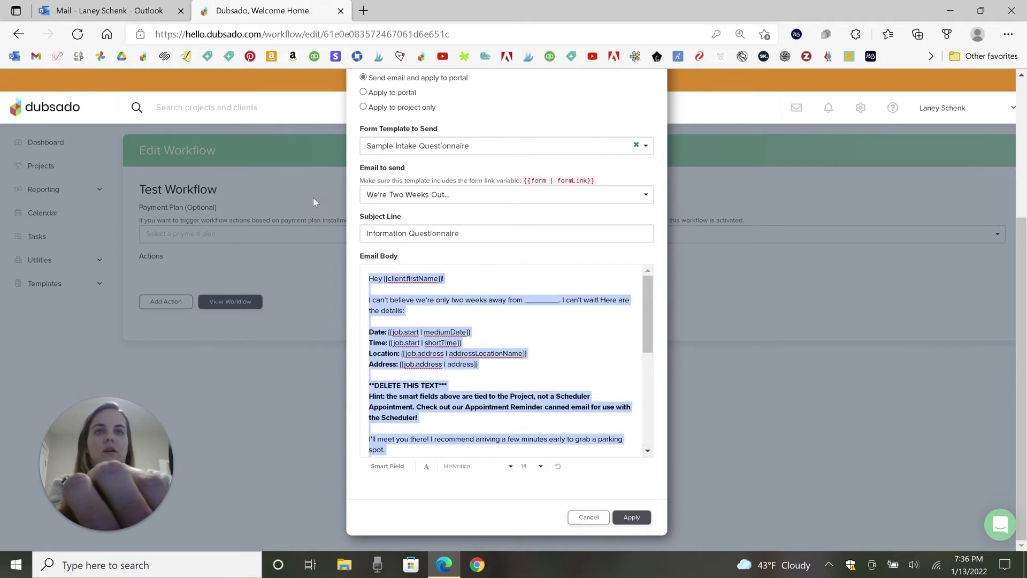
{"action": "key", "text": "BackSpace"}
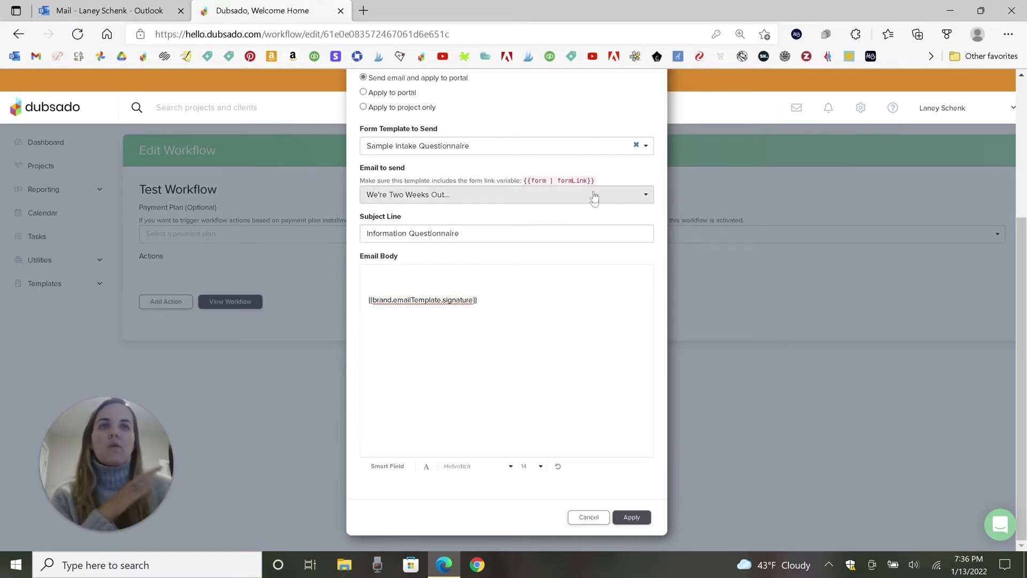
Paste the {{form | formLink}} variable into the empty email body with blank lines above
{"action": "left_click_drag", "start_coordinate": [593, 181], "coordinate": [519, 185]}
{"action": "key", "text": "ctrl+c"}
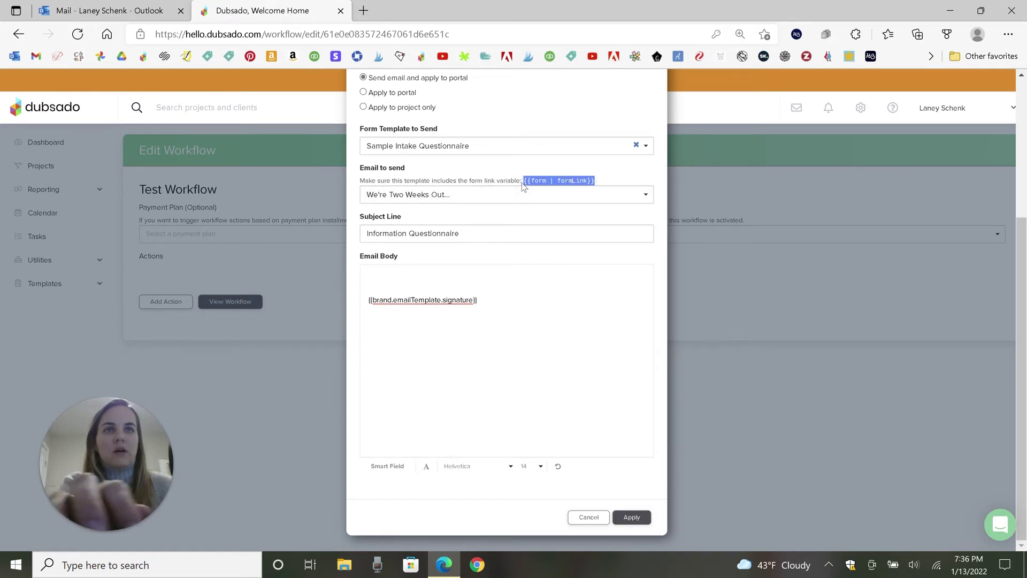
{"action": "left_click", "coordinate": [369, 278]}
{"action": "key", "text": "Return"}
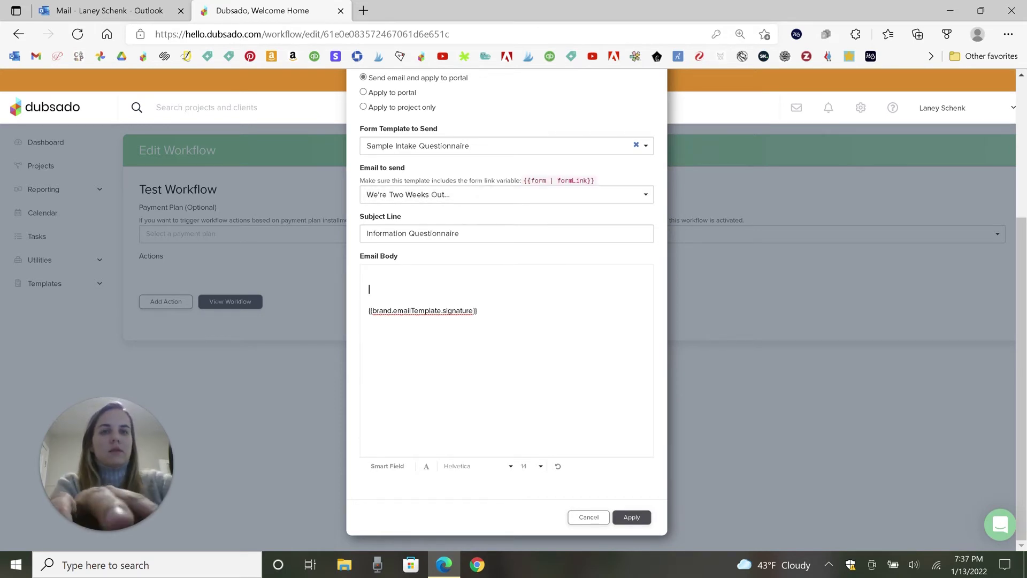
{"action": "key", "text": "ctrl+v"}
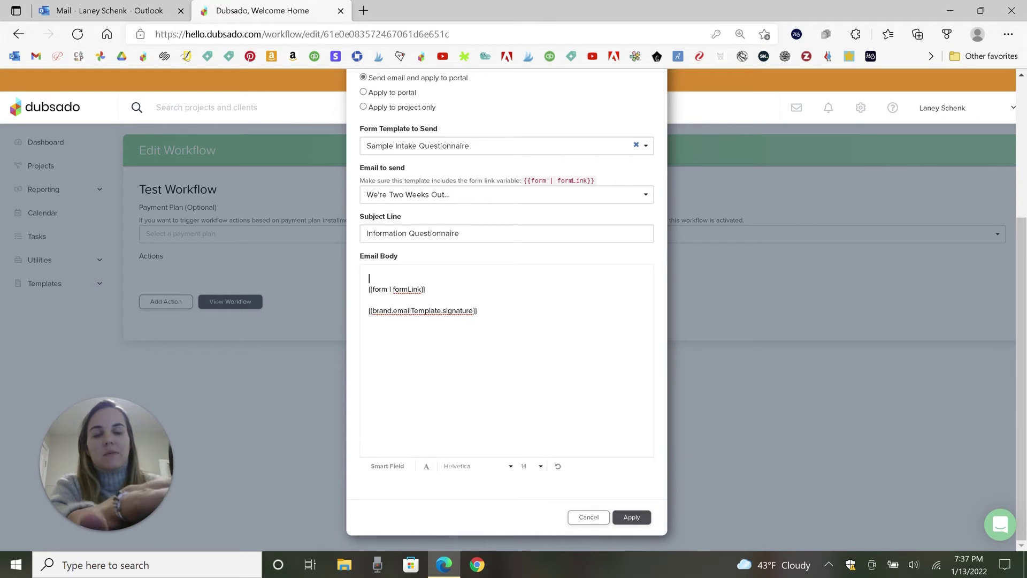
{"action": "key", "text": "Return"}
{"action": "key", "text": "Up"}
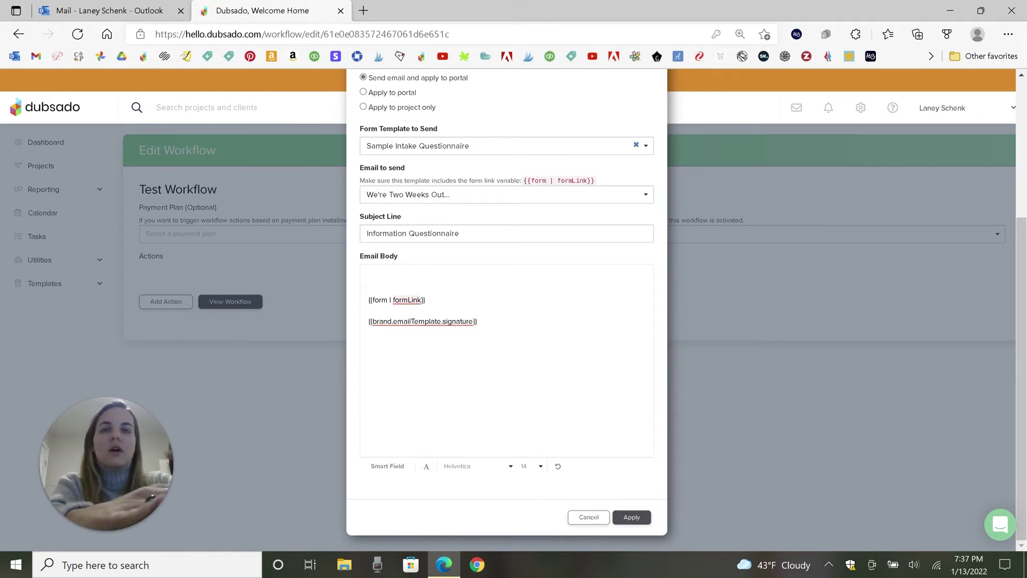
Write 'Hey' plus the Client First Name smart field, then 'Thanks for signing the contract. Here's the form!'
{"action": "type", "text": "Hey"}
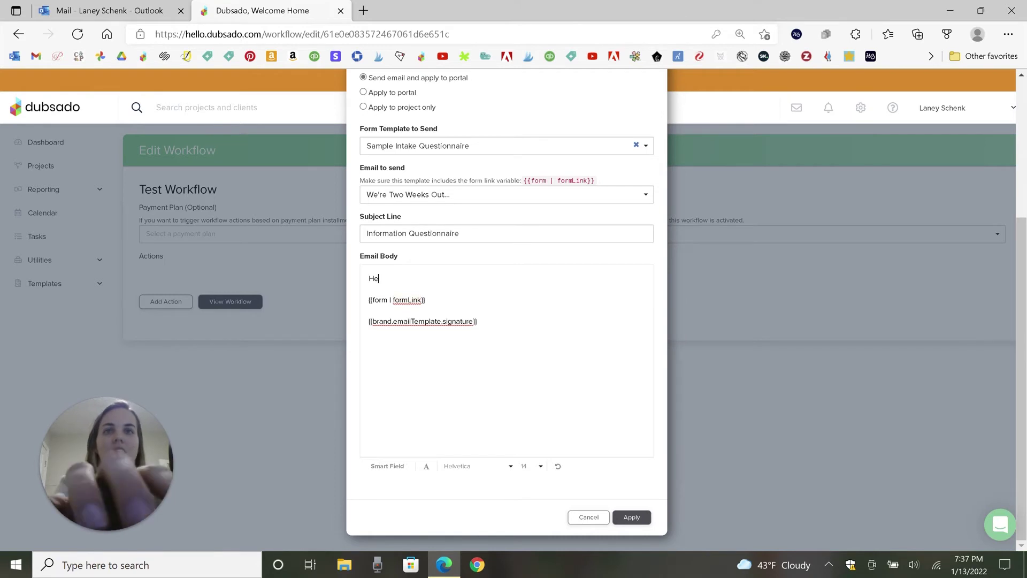
{"action": "left_click", "coordinate": [387, 466]}
{"action": "left_click", "coordinate": [418, 448]}
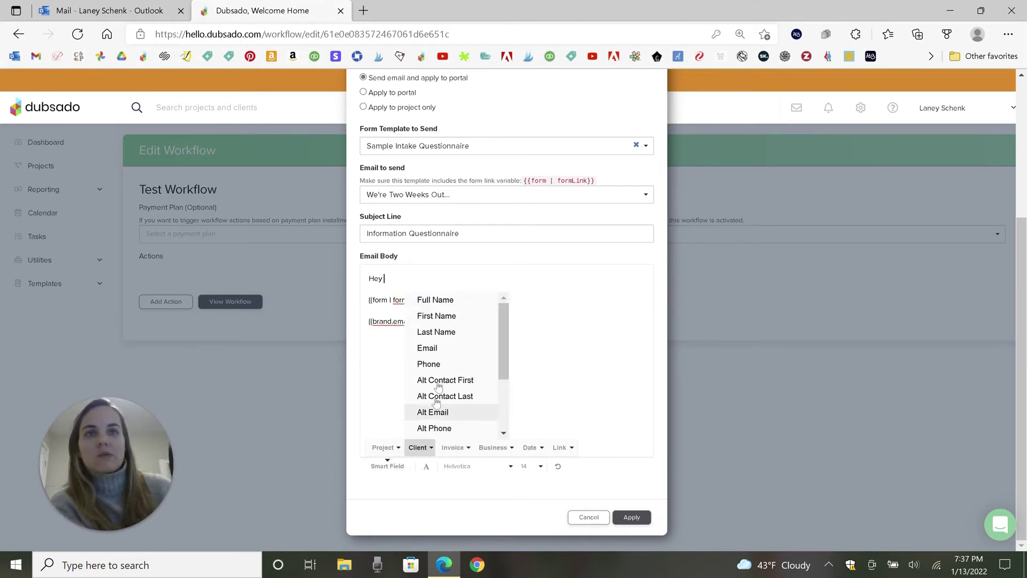
{"action": "left_click", "coordinate": [436, 316]}
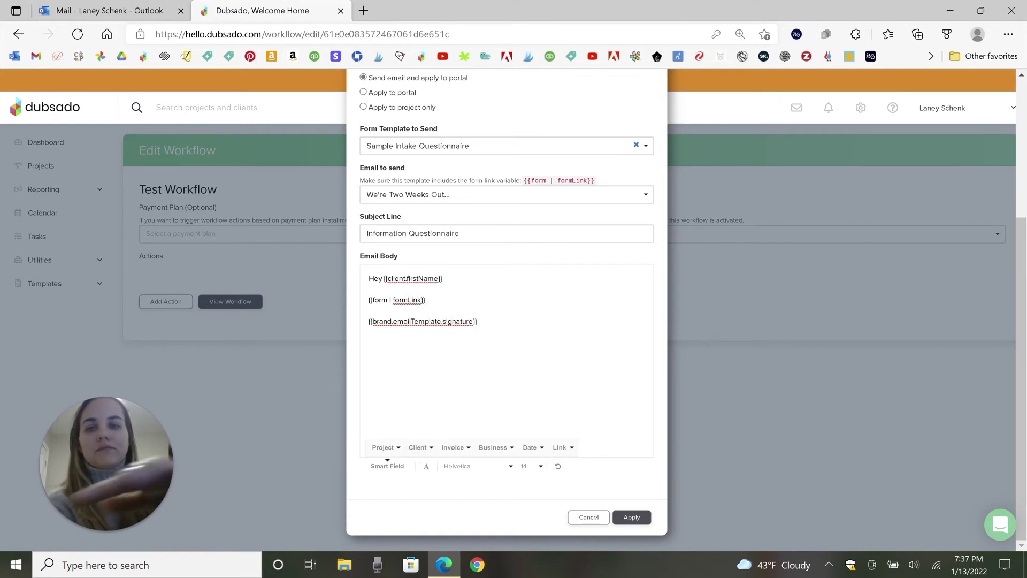
{"action": "key", "text": "Return"}
{"action": "key", "text": "Return"}
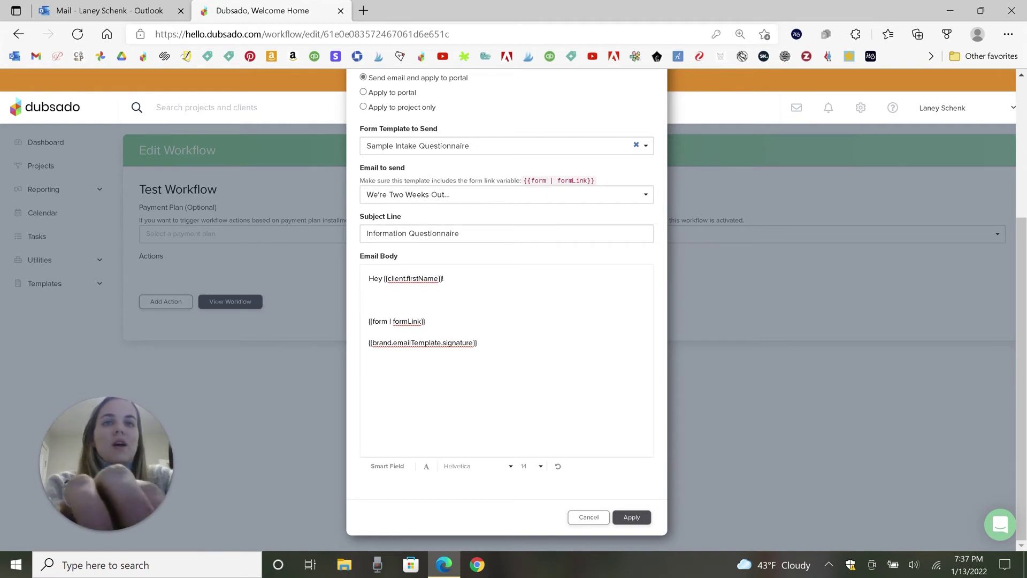
{"action": "type", "text": "Thanks for"}
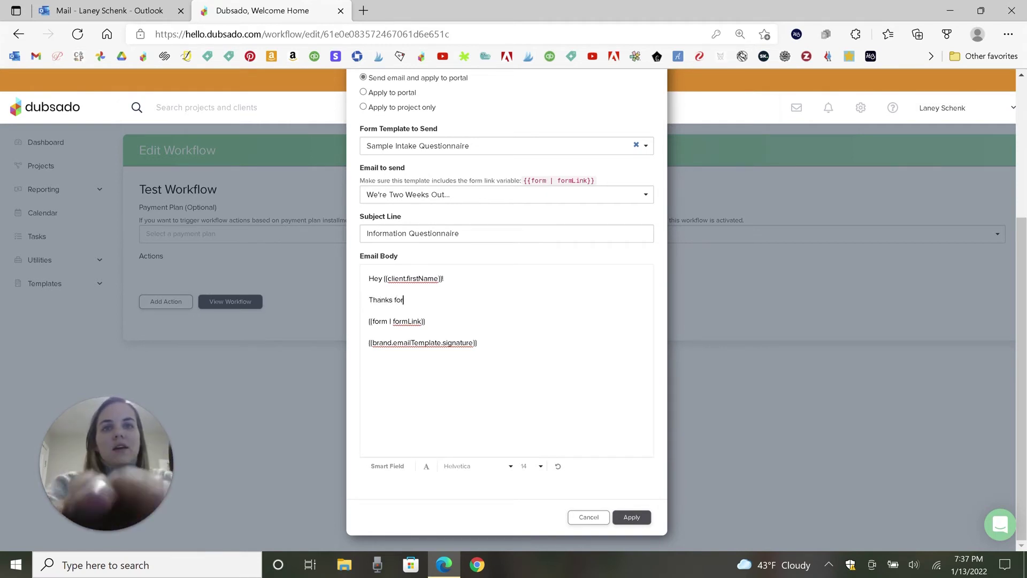
{"action": "type", "text": " signing the contrac"}
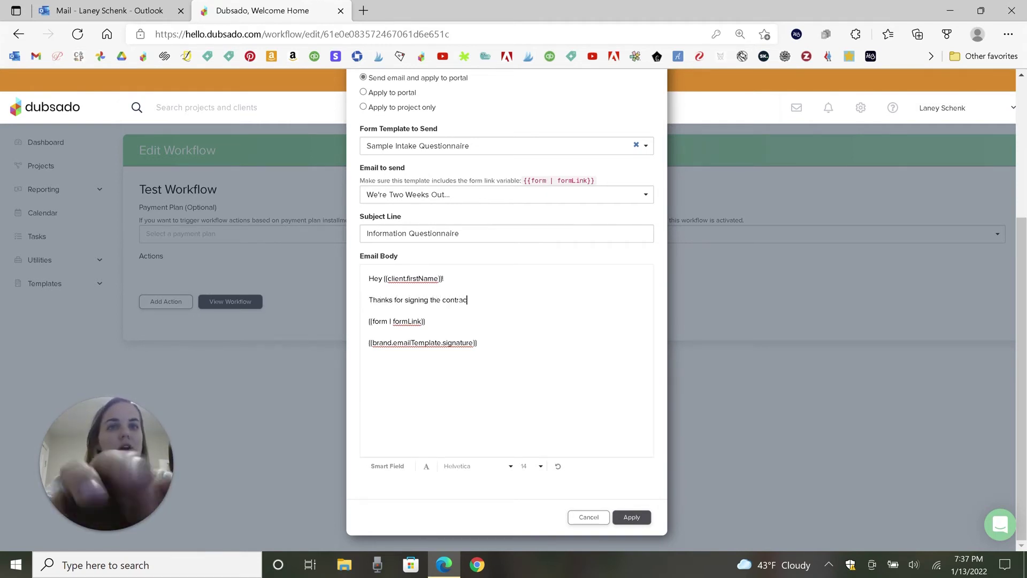
{"action": "type", "text": "t. Here's the form!"}
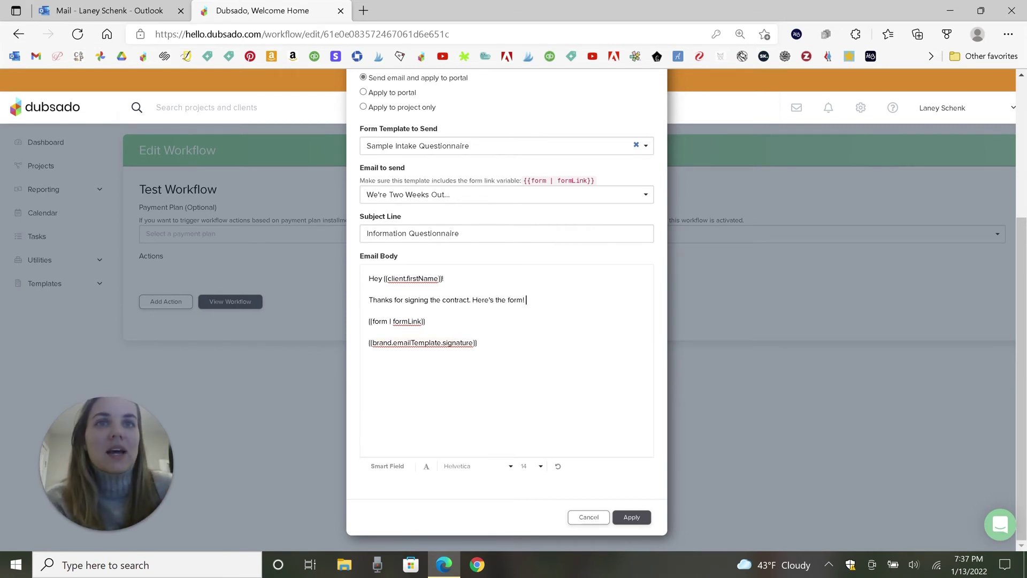
Save the email settings and the Send Form action to Test Workflow
{"action": "left_click", "coordinate": [369, 279]}
{"action": "key", "text": "ctrl+a"}
{"action": "key", "text": "Right"}
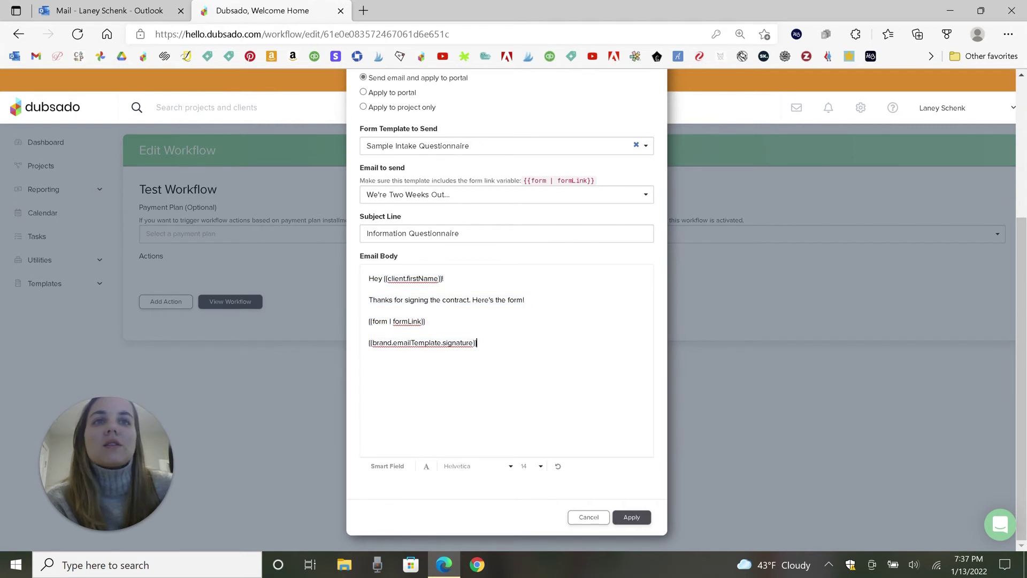
{"action": "scroll", "coordinate": [507, 321], "scroll_direction": "up", "scroll_amount": 1}
{"action": "scroll", "coordinate": [506, 321], "scroll_direction": "down", "scroll_amount": 1}
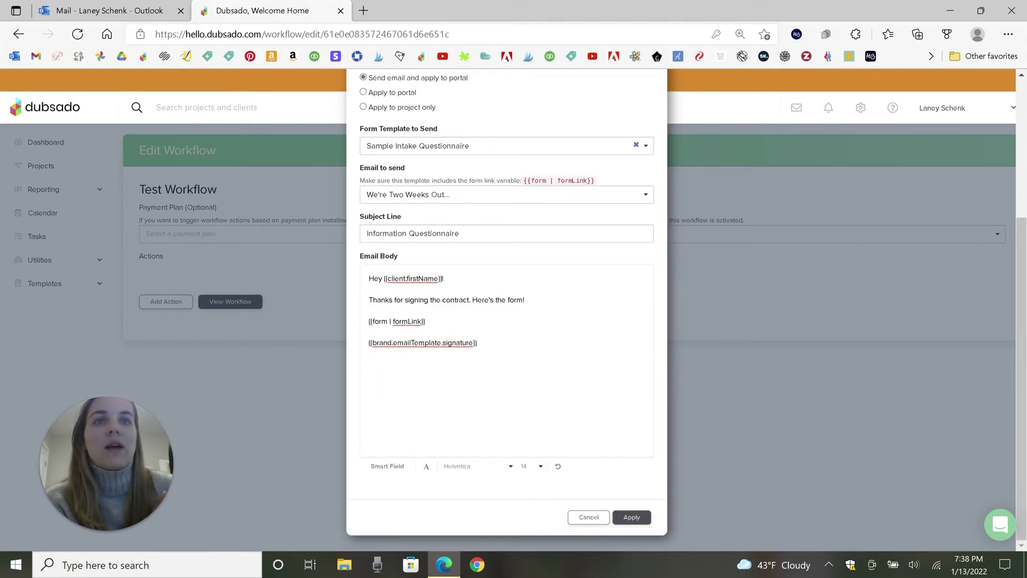
{"action": "left_click", "coordinate": [623, 522]}
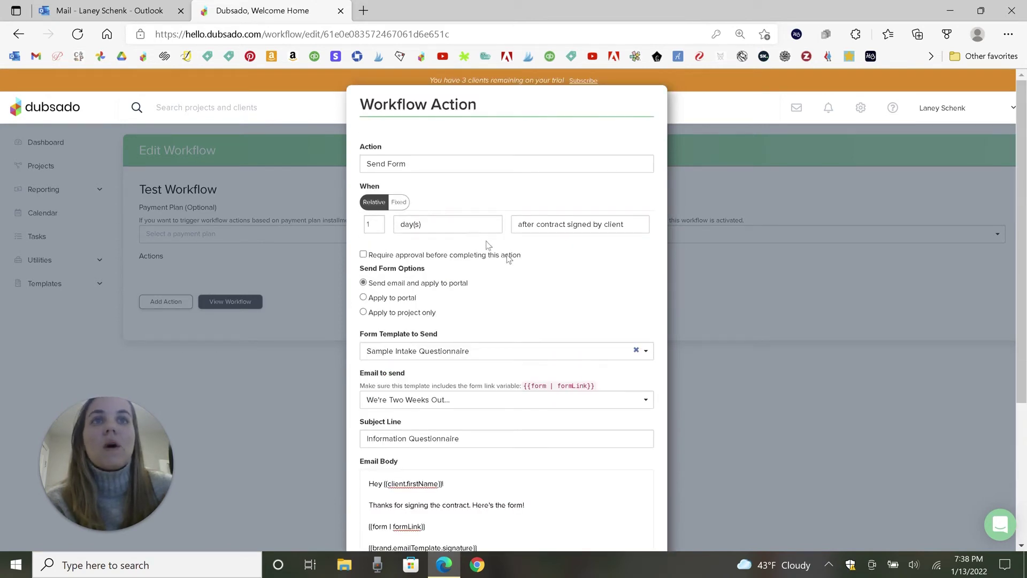
{"action": "scroll", "coordinate": [509, 259], "scroll_direction": "down", "scroll_amount": 3}
{"action": "left_click", "coordinate": [632, 518]}
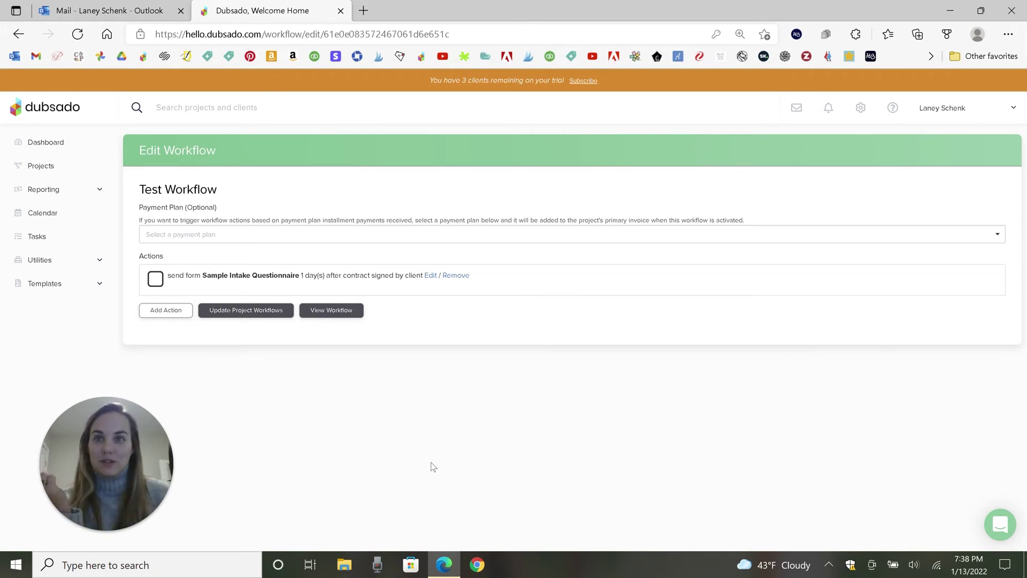
{"action": "left_click", "coordinate": [165, 311]}
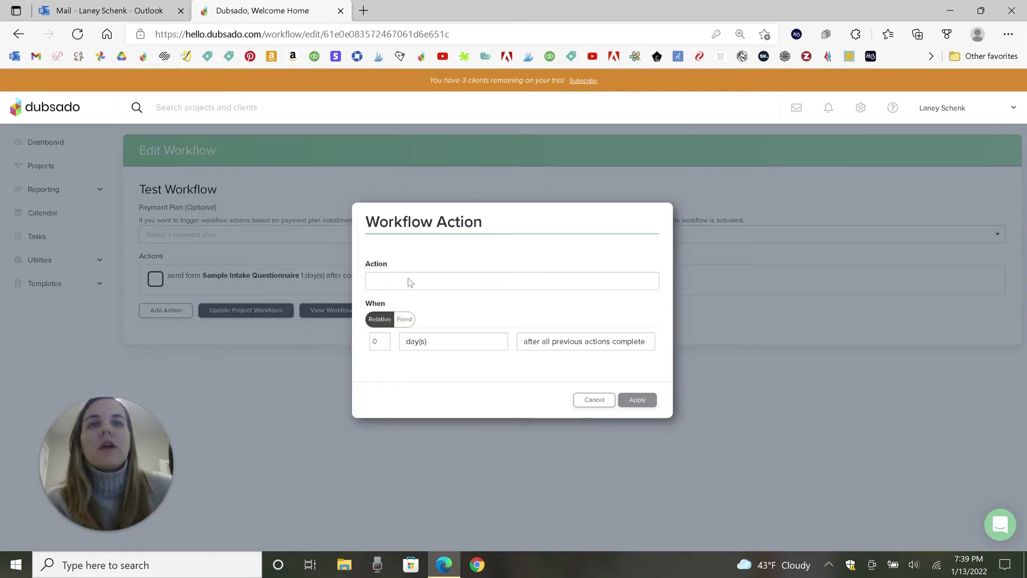
Add a Change Project Status action triggered after the Sample Intake Questionnaire is completed
{"action": "left_click", "coordinate": [431, 279]}
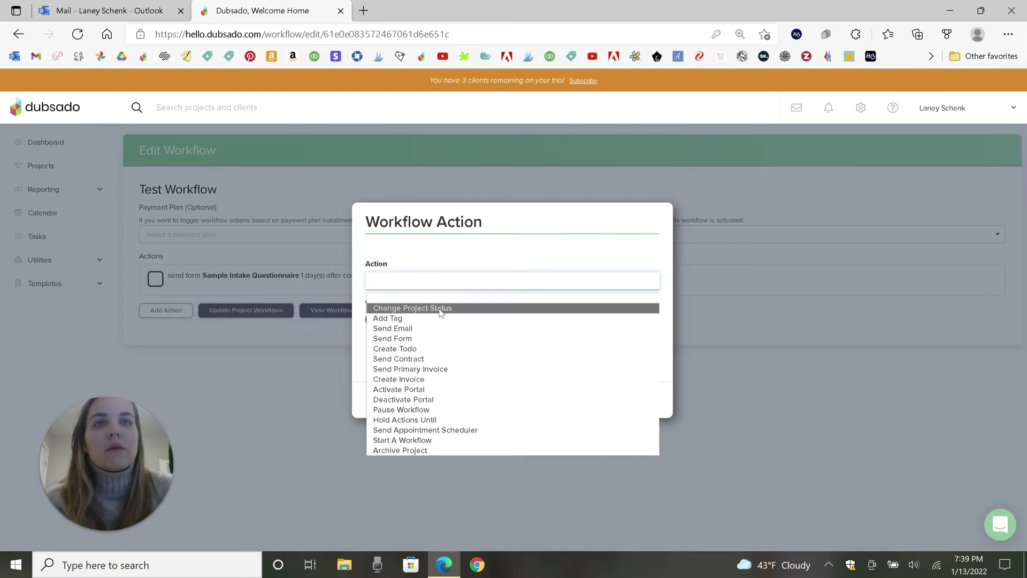
{"action": "left_click", "coordinate": [457, 308]}
{"action": "left_click", "coordinate": [540, 327]}
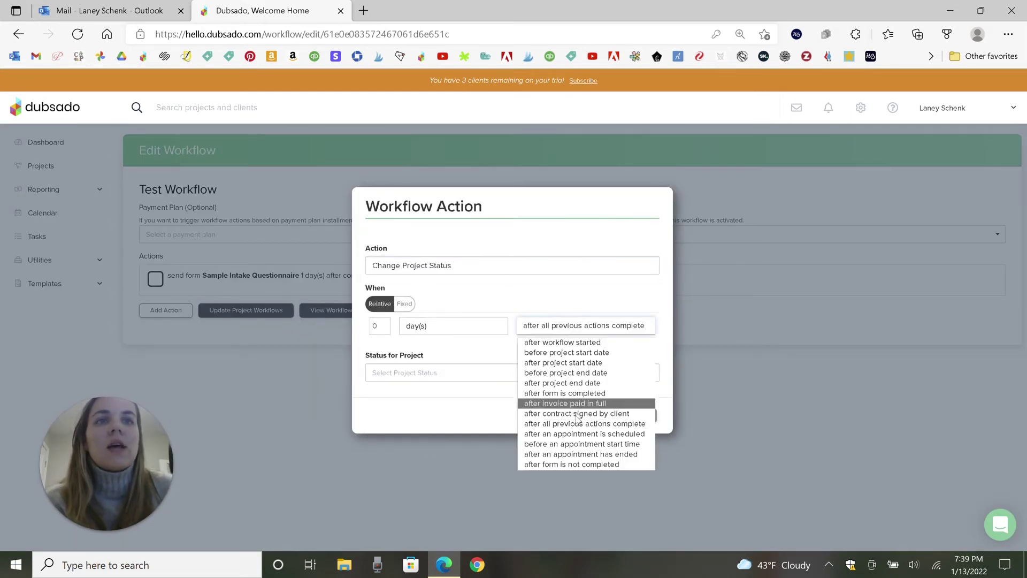
{"action": "left_click", "coordinate": [559, 393]}
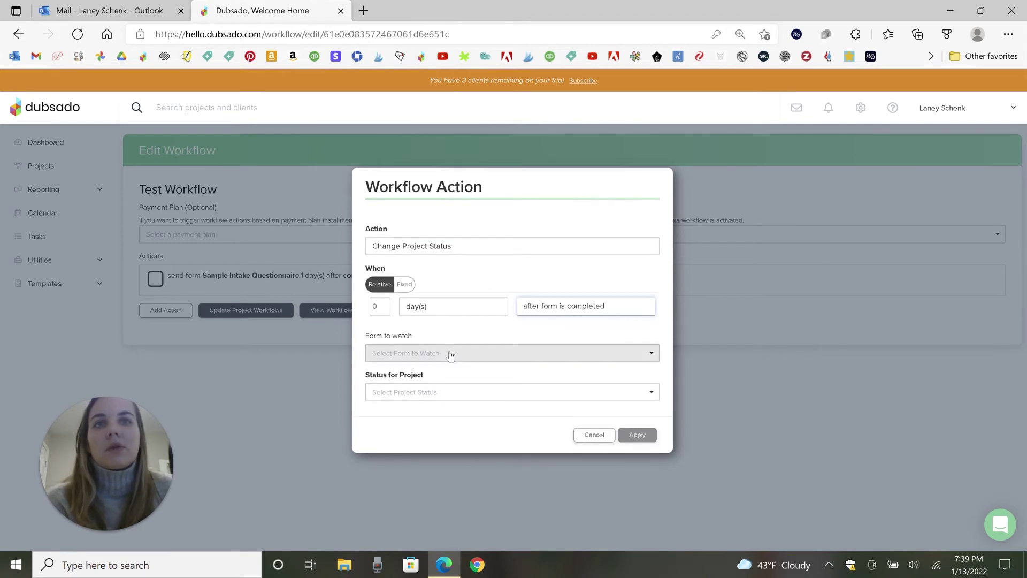
{"action": "left_click", "coordinate": [426, 354]}
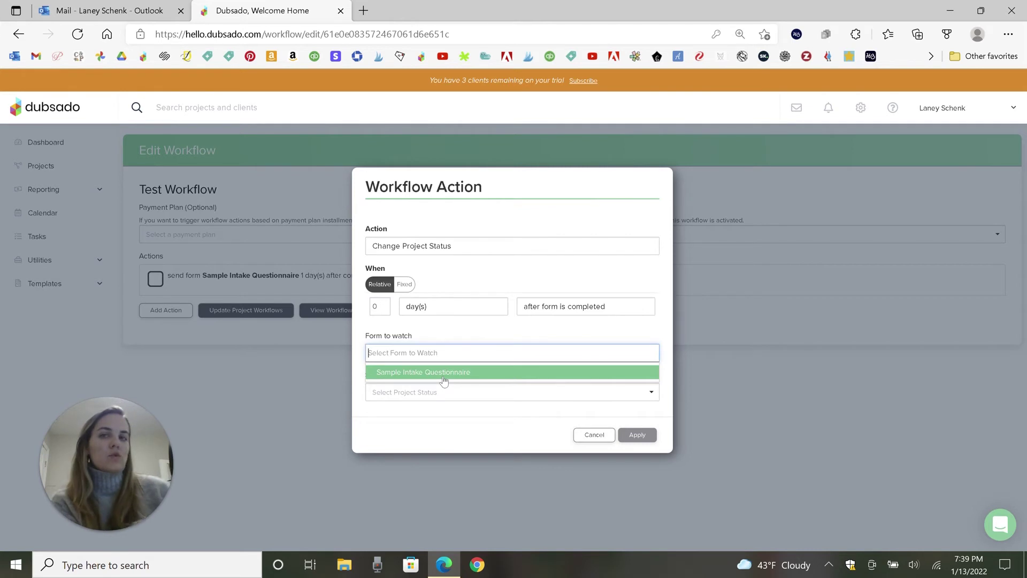
{"action": "left_click", "coordinate": [444, 373]}
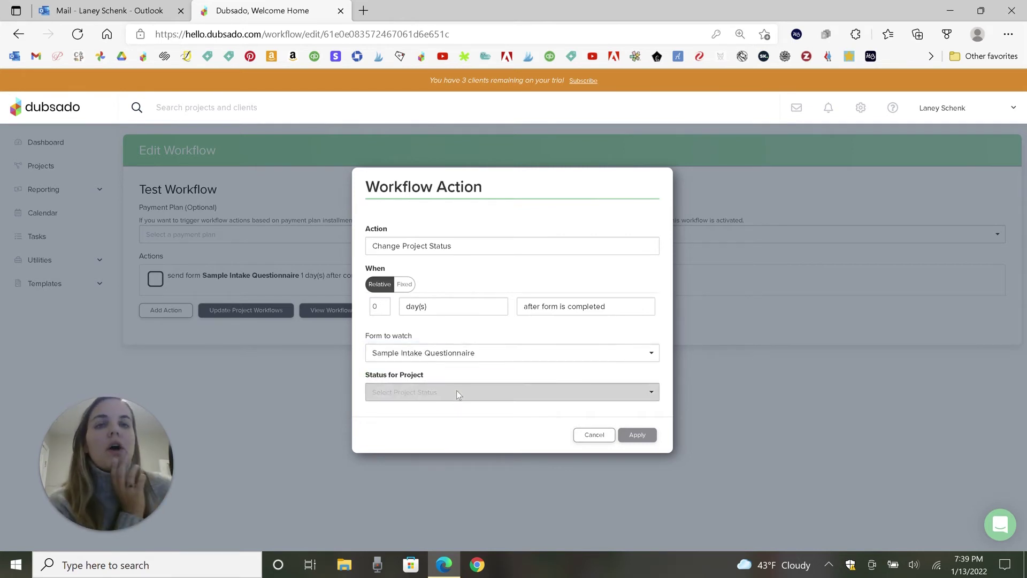
Set the new project status to Design, then open the Sample Job Name project
{"action": "left_click", "coordinate": [456, 393]}
{"action": "left_click", "coordinate": [414, 423]}
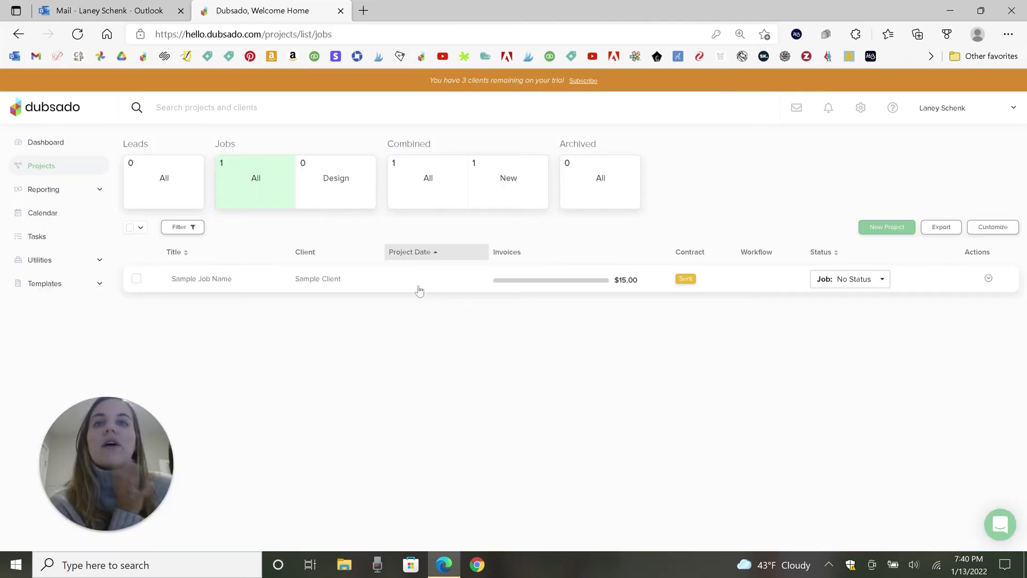
{"action": "left_click", "coordinate": [418, 289]}
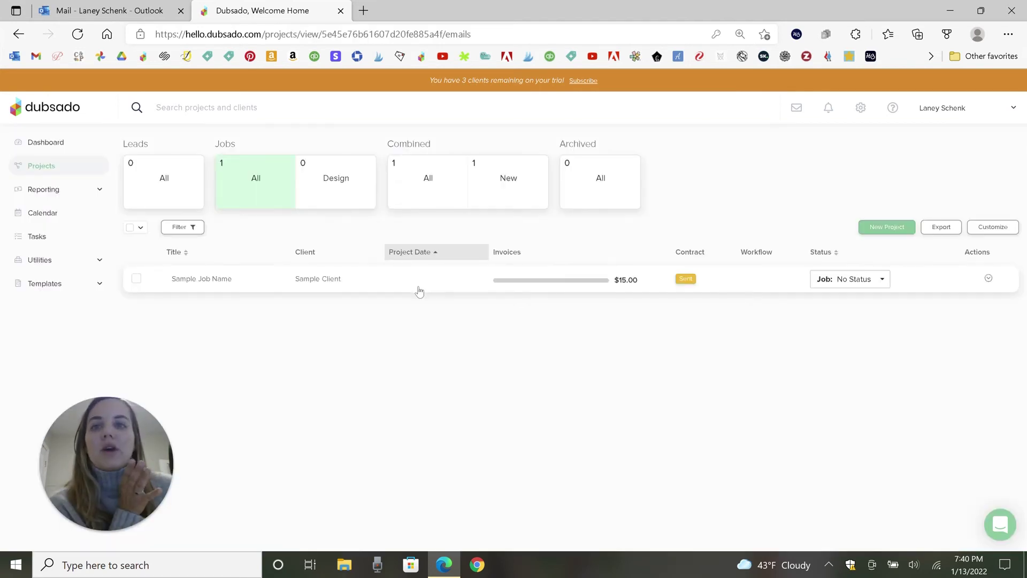
Apply Test Workflow to the Sample Job Name project from its Workflows tab
{"action": "left_click", "coordinate": [713, 156]}
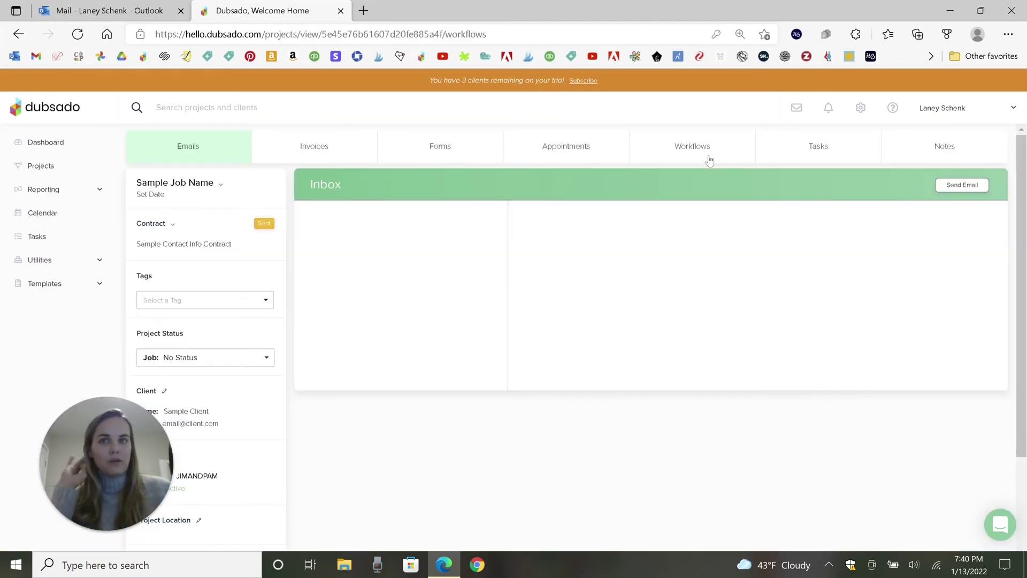
{"action": "left_click", "coordinate": [935, 227]}
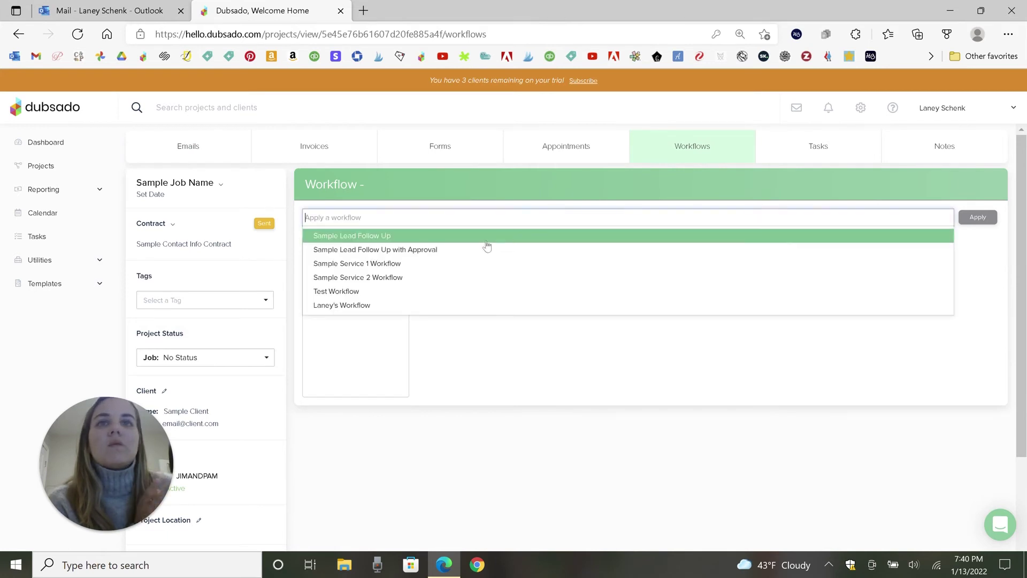
{"action": "left_click", "coordinate": [397, 293]}
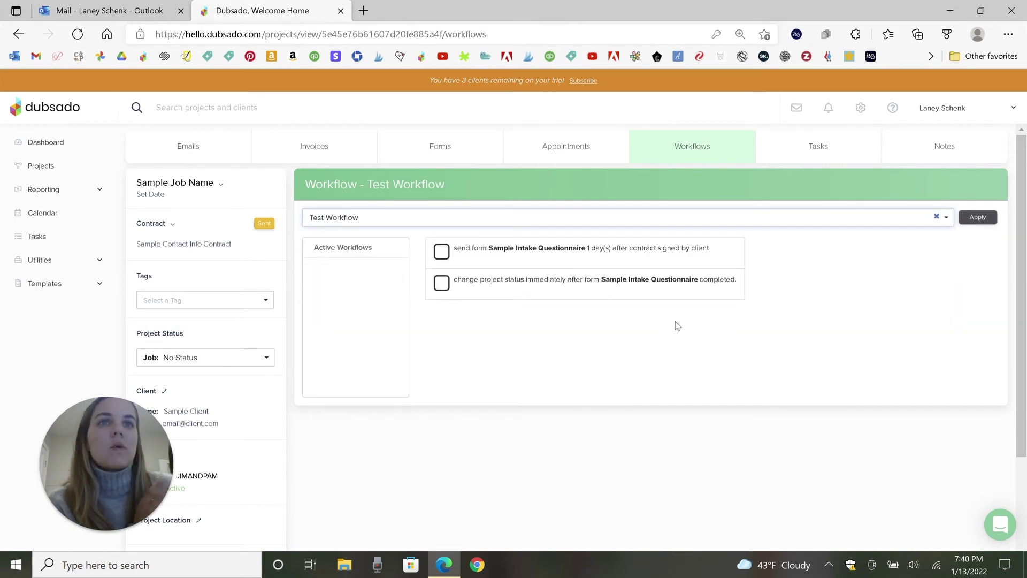
{"action": "left_click", "coordinate": [978, 217]}
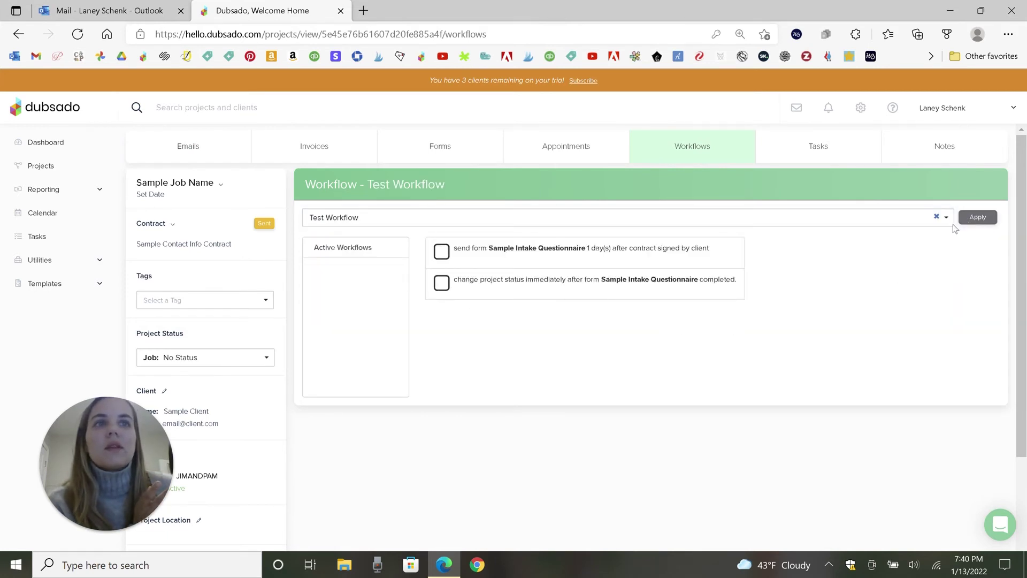
{"action": "left_click", "coordinate": [332, 270]}
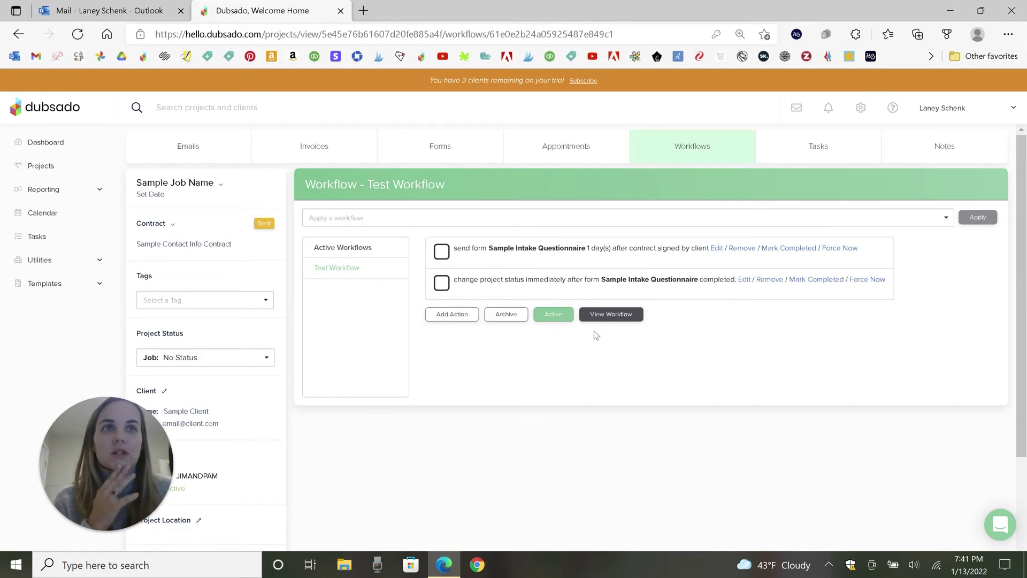
View the workflow's progress chart, then return to the project's Workflows page
{"action": "left_click", "coordinate": [629, 316]}
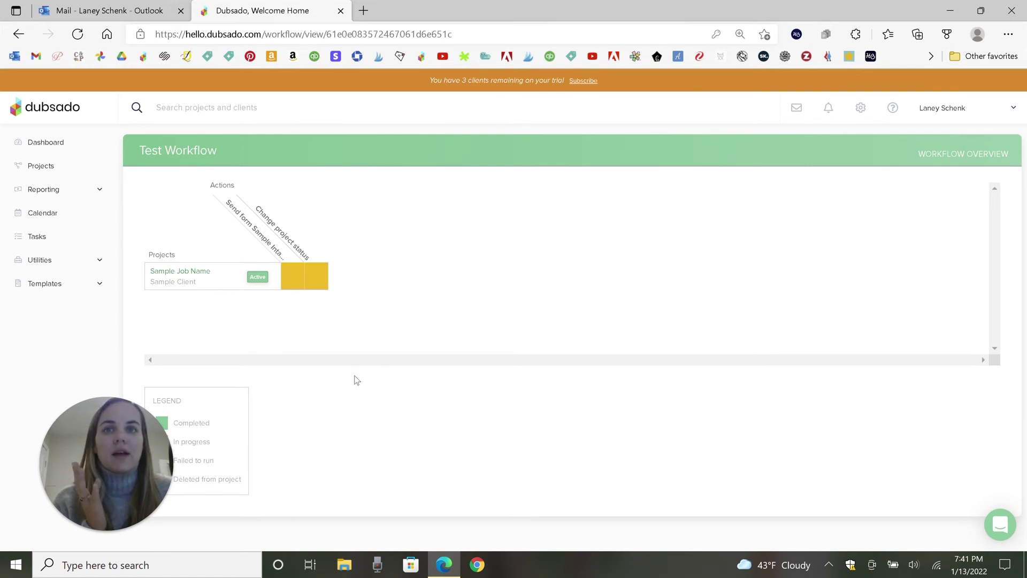
{"action": "left_click_drag", "start_coordinate": [104, 442], "coordinate": [58, 420]}
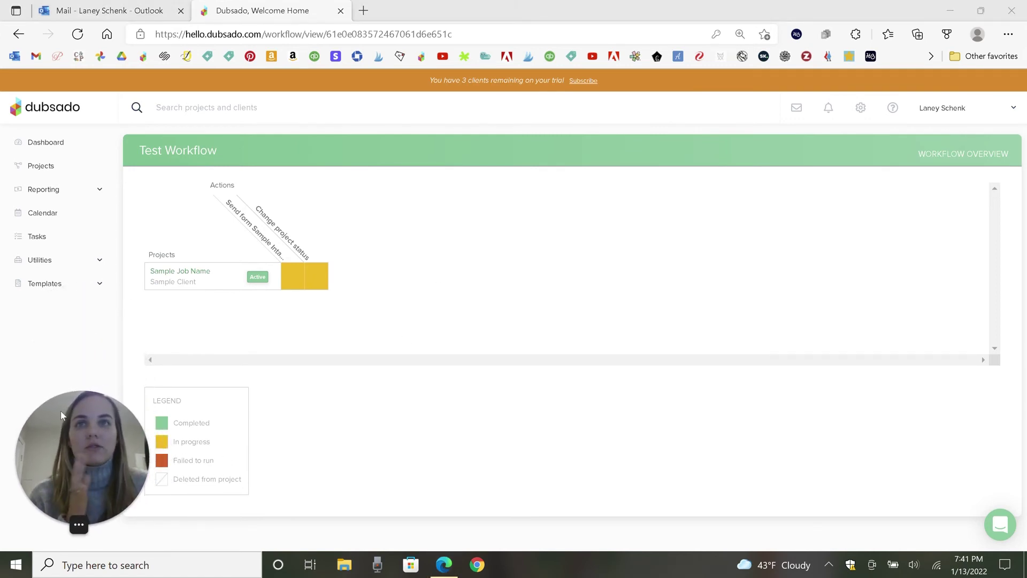
{"action": "left_click", "coordinate": [18, 34]}
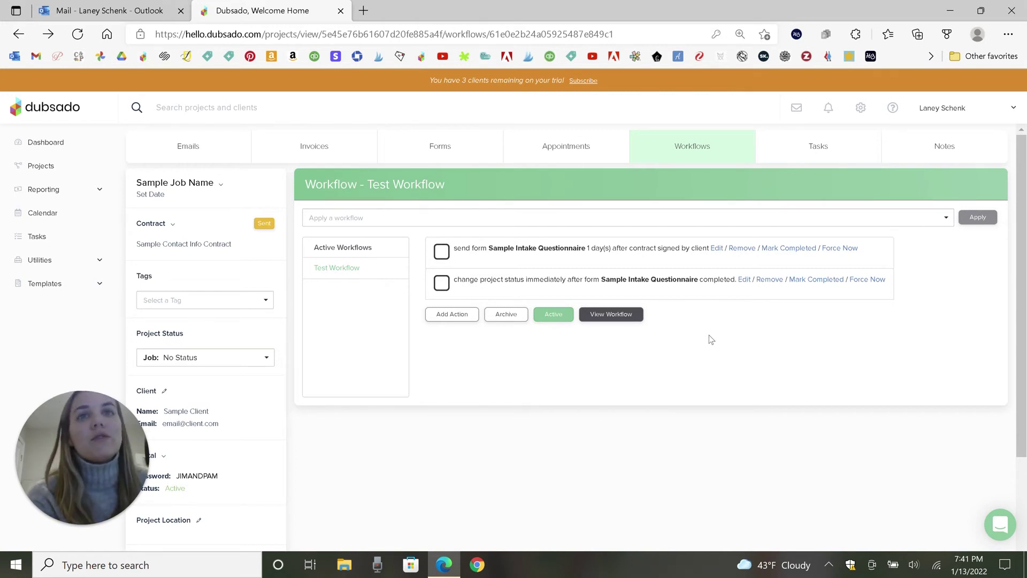
{"action": "left_click", "coordinate": [463, 217]}
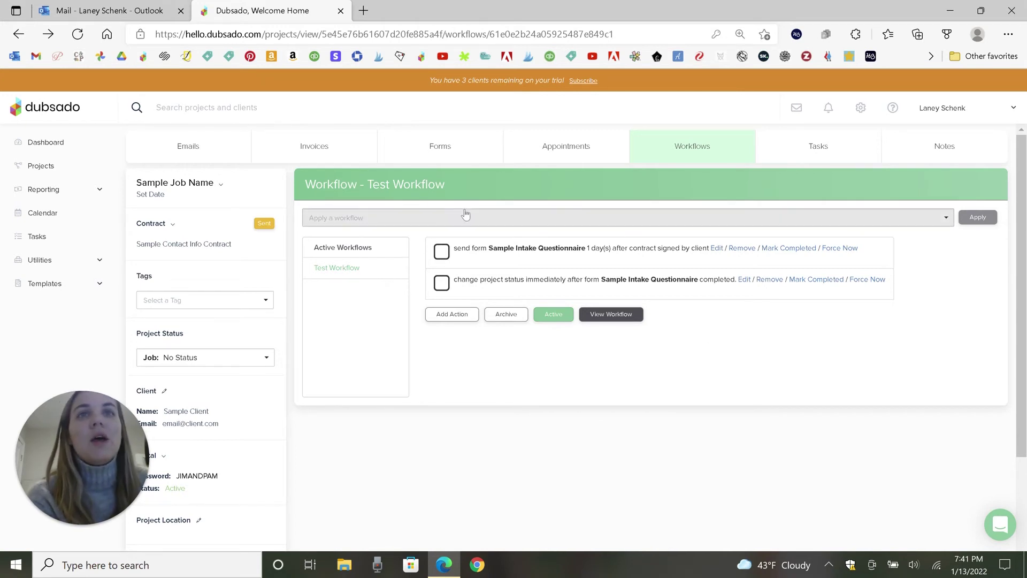
{"action": "left_click", "coordinate": [403, 348]}
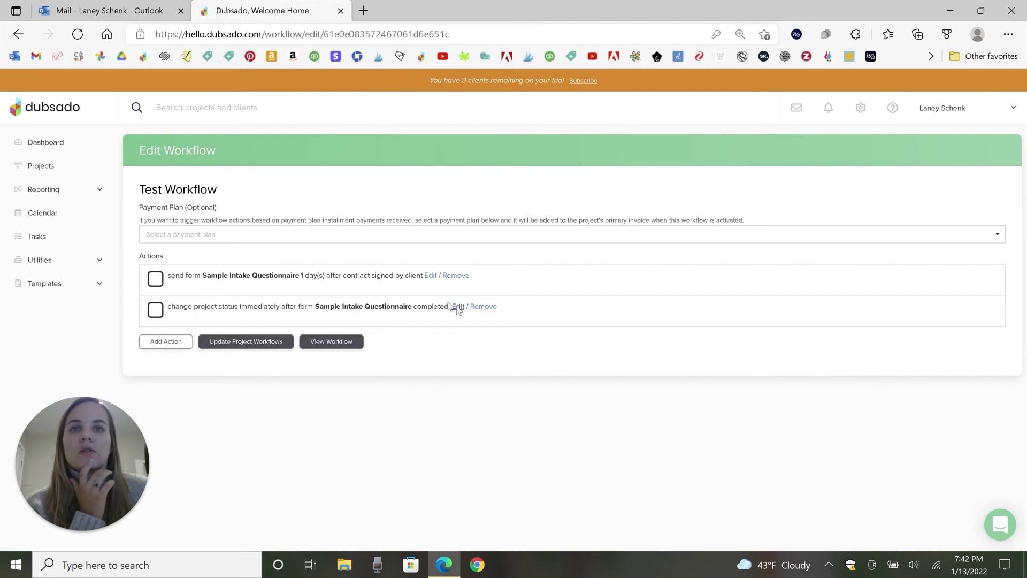
Change the Send Form delay to 2 days and push the update to existing project workflows
{"action": "left_click", "coordinate": [430, 276]}
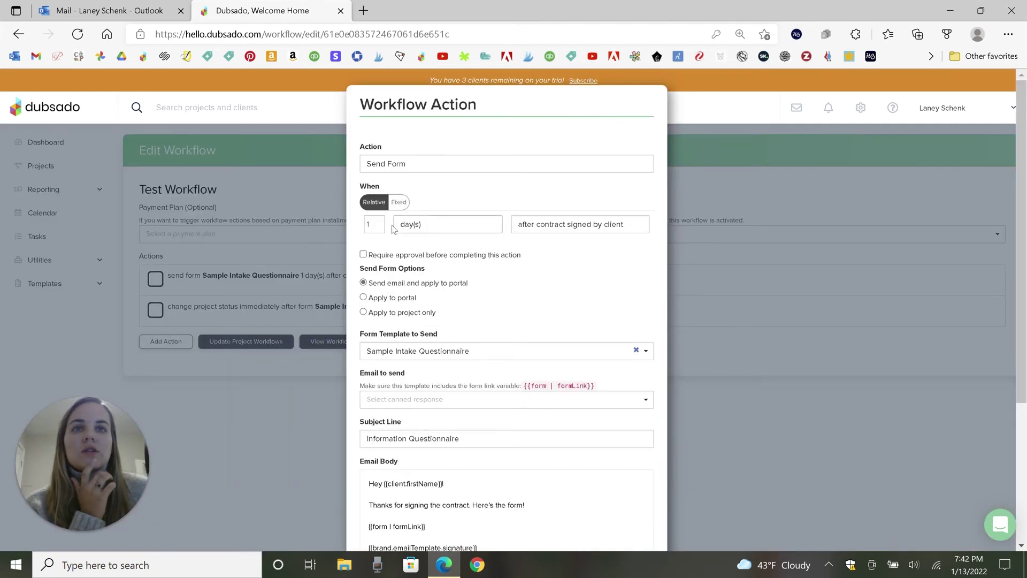
{"action": "scroll", "coordinate": [615, 343], "scroll_direction": "down", "scroll_amount": 4}
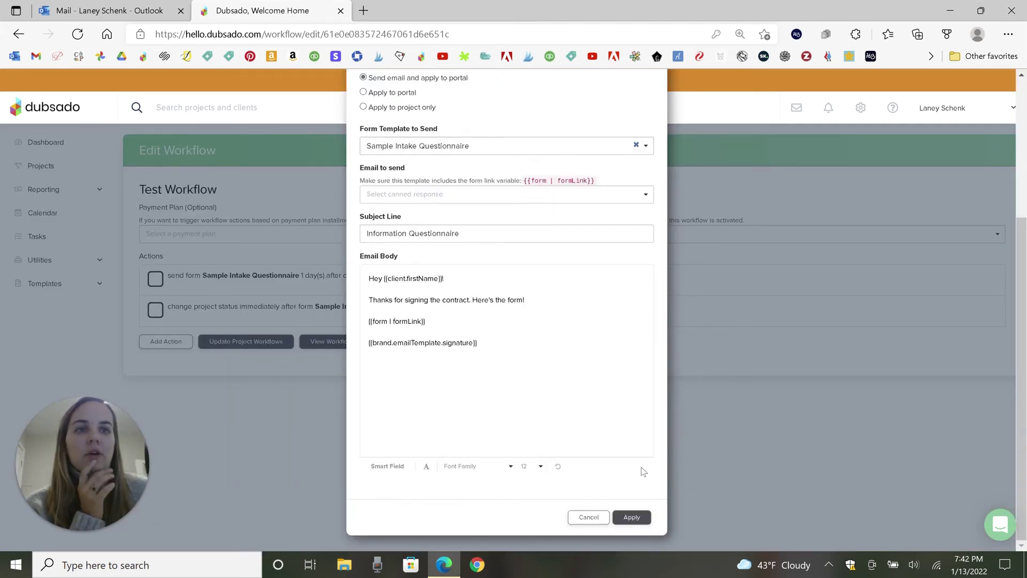
{"action": "left_click", "coordinate": [634, 517]}
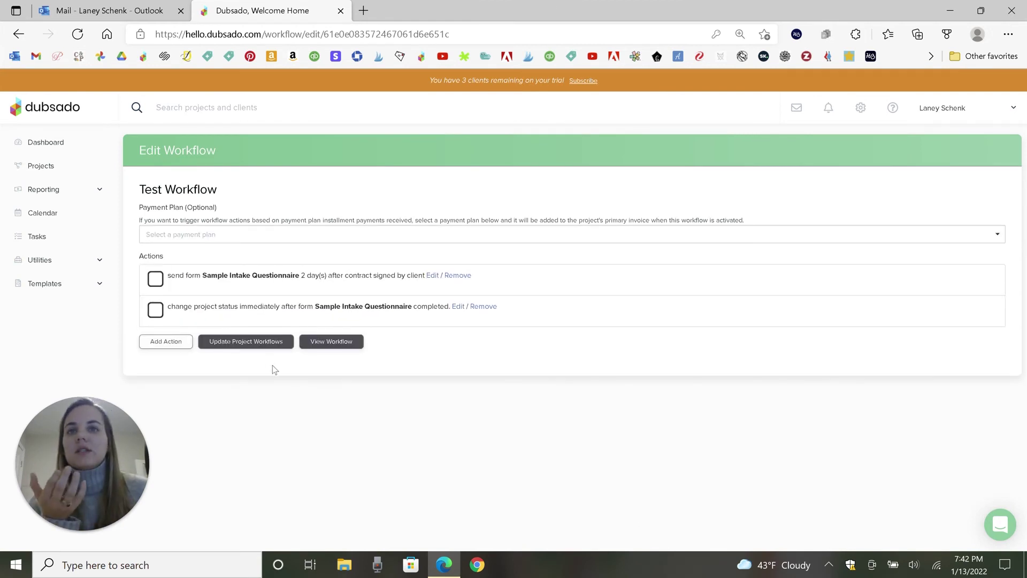
{"action": "left_click", "coordinate": [259, 343]}
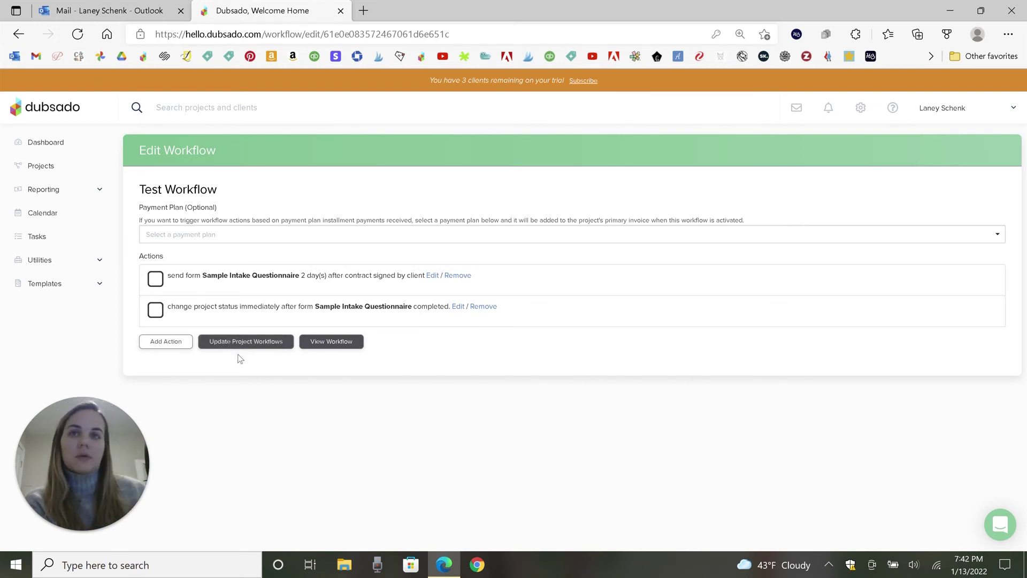
{"action": "left_click", "coordinate": [236, 344]}
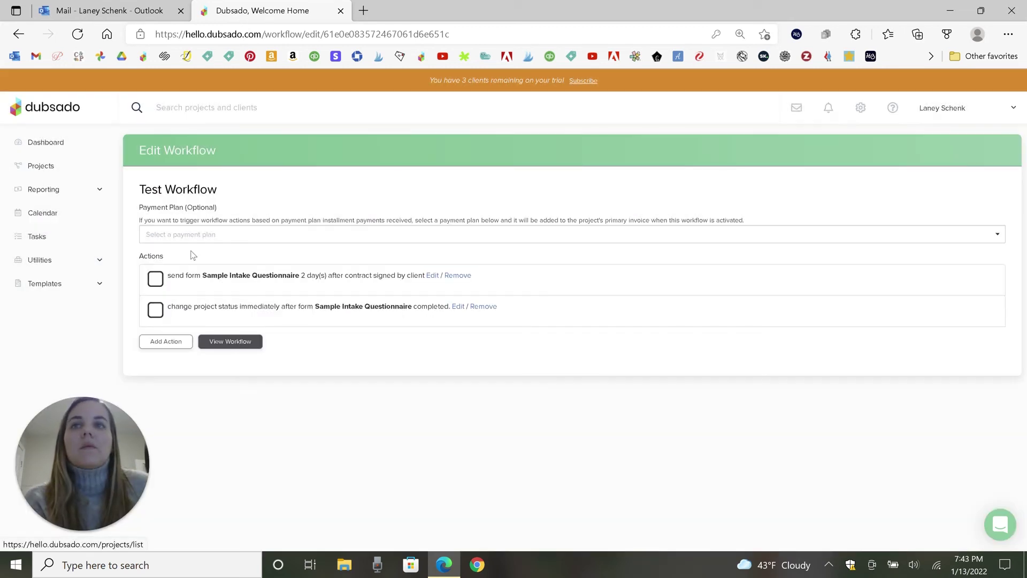
{"action": "left_click", "coordinate": [41, 166]}
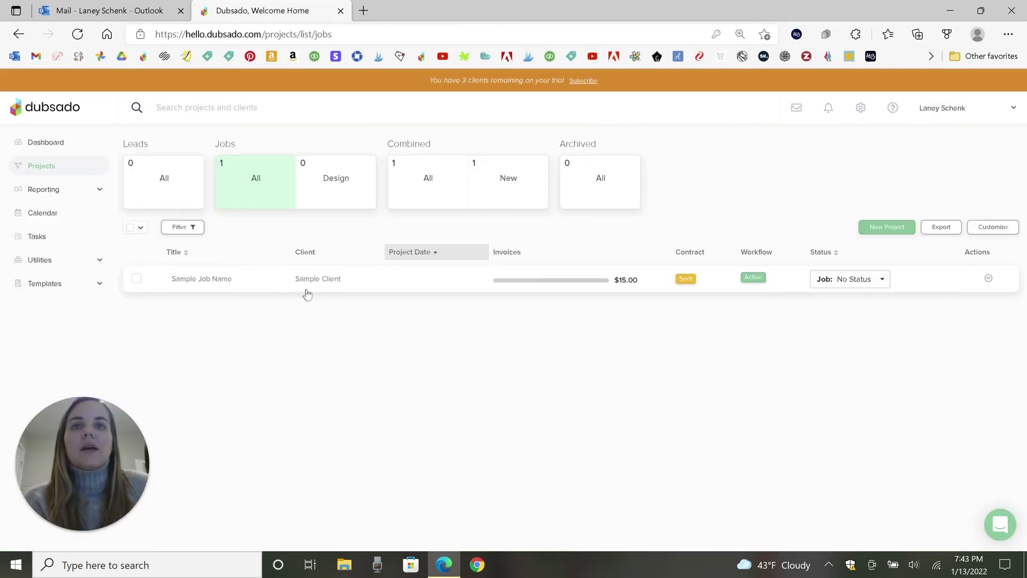
Open Sample Job Name and confirm Test Workflow is still applied to the project
{"action": "left_click", "coordinate": [308, 292]}
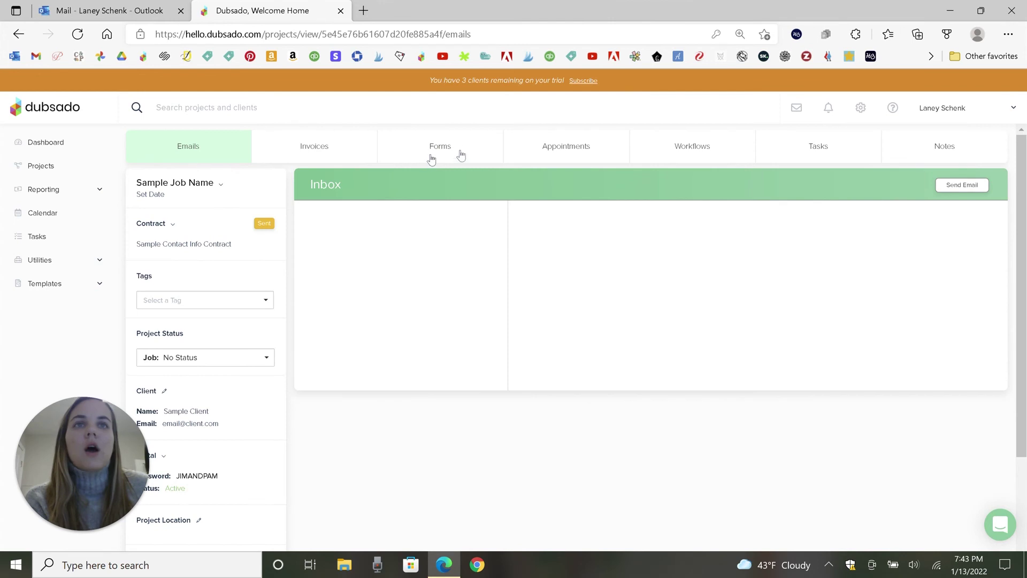
{"action": "left_click", "coordinate": [685, 145]}
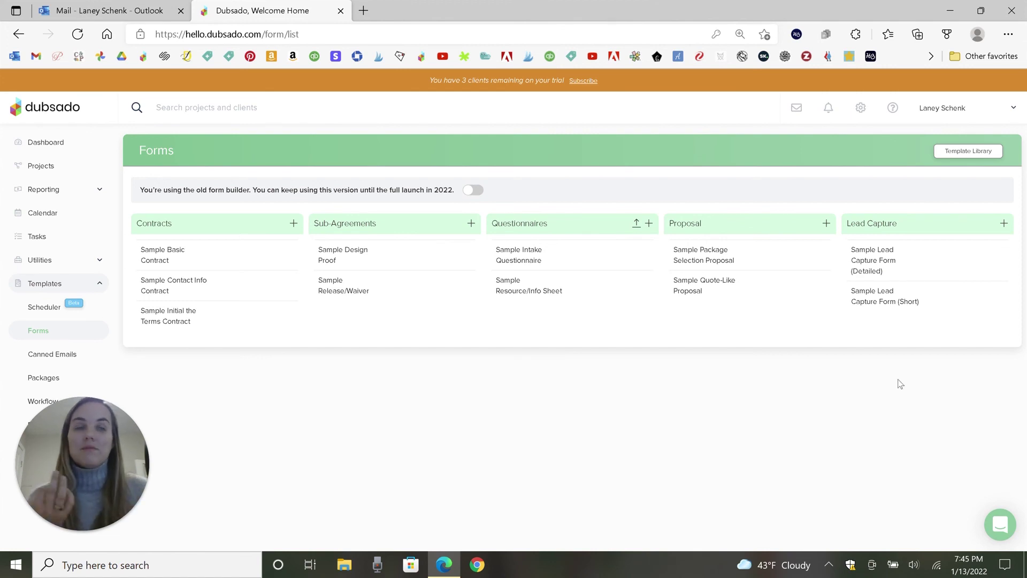
In Sample Lead Capture Form (Detailed) settings, choose Test Workflow as the default workflow
{"action": "left_click", "coordinate": [899, 263]}
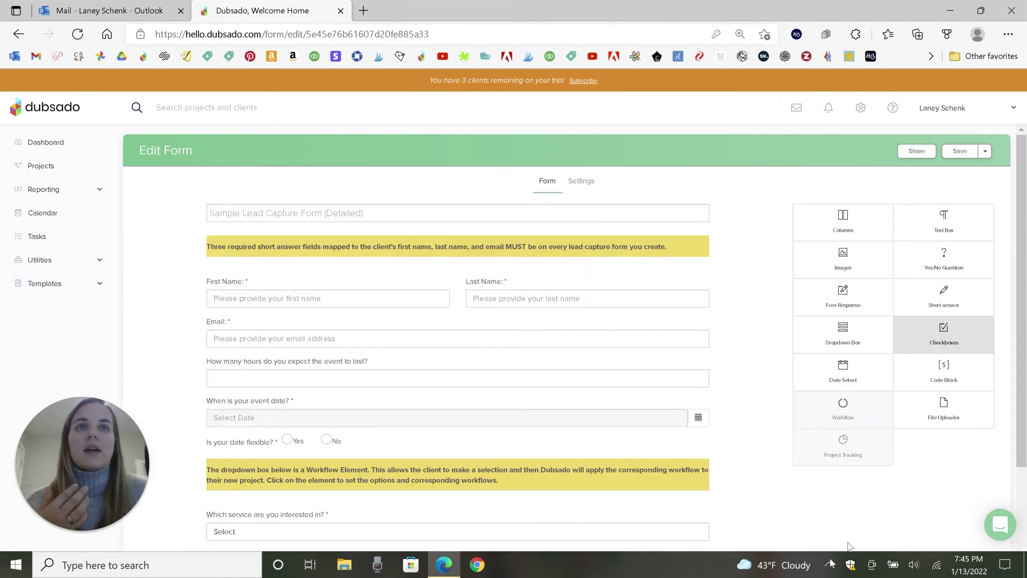
{"action": "left_click", "coordinate": [583, 181]}
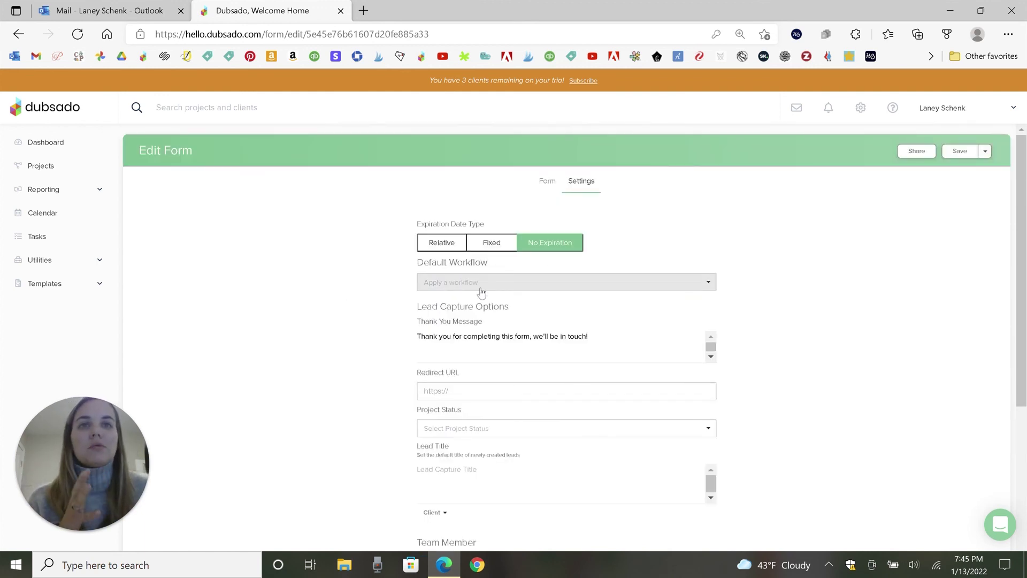
{"action": "left_click", "coordinate": [482, 283]}
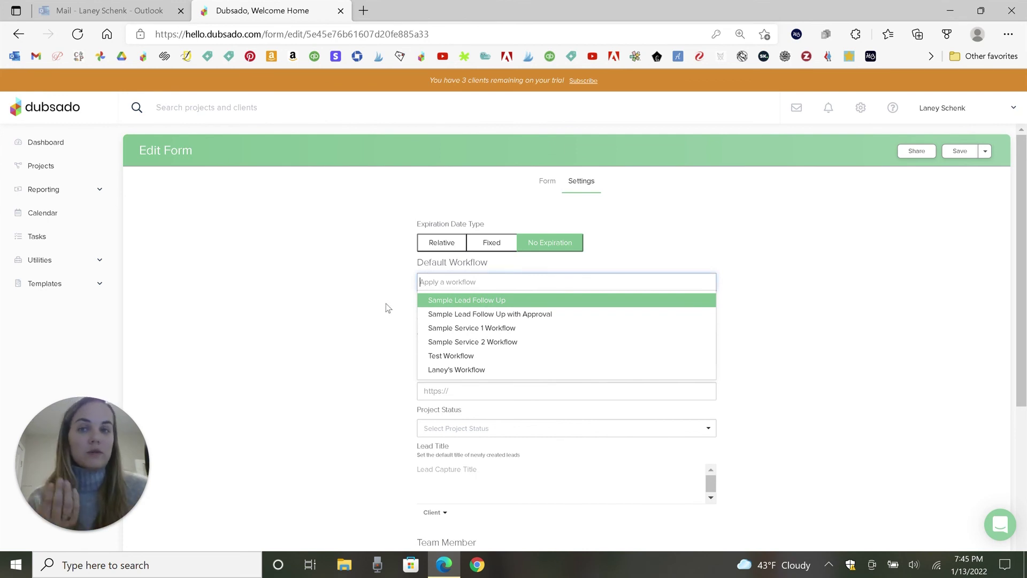
{"action": "left_click", "coordinate": [456, 357]}
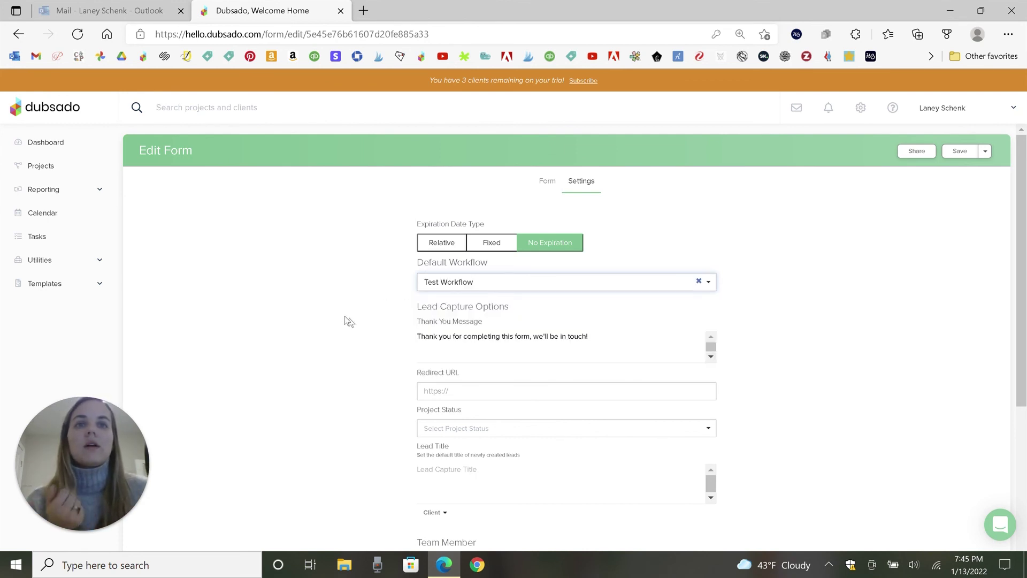
{"action": "scroll", "coordinate": [365, 294], "scroll_direction": "down", "scroll_amount": 3}
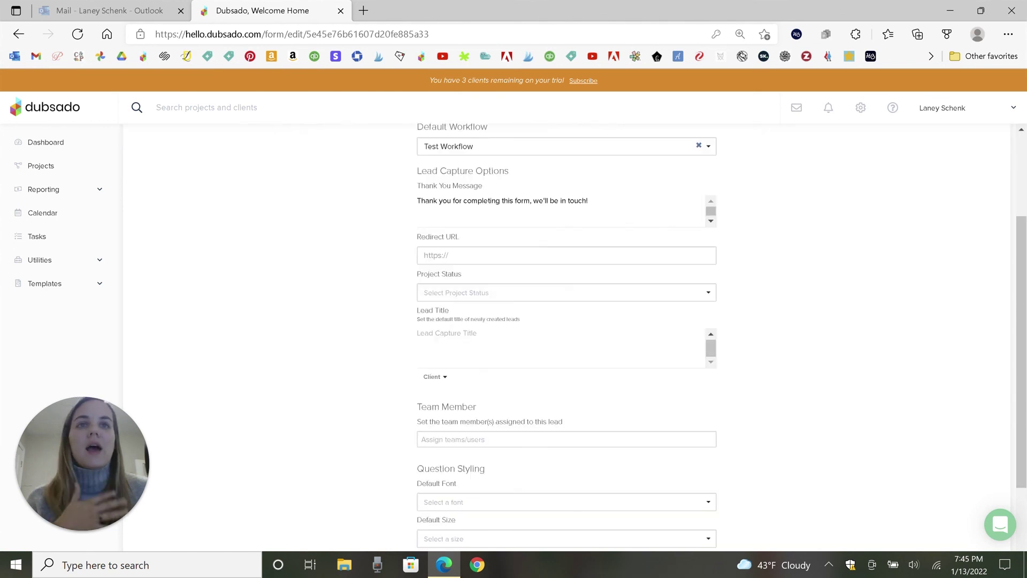
{"action": "scroll", "coordinate": [690, 353], "scroll_direction": "up", "scroll_amount": 3}
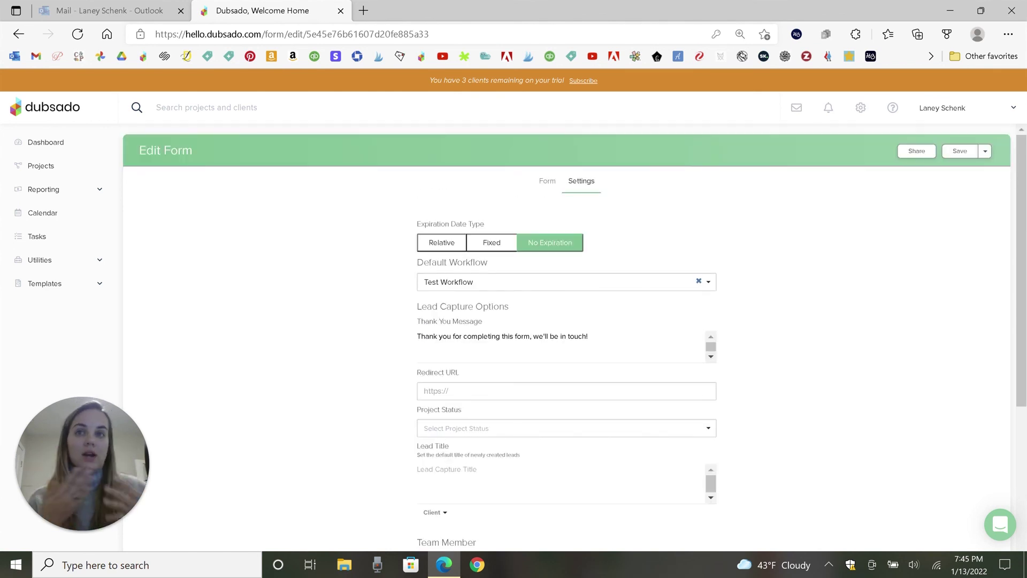